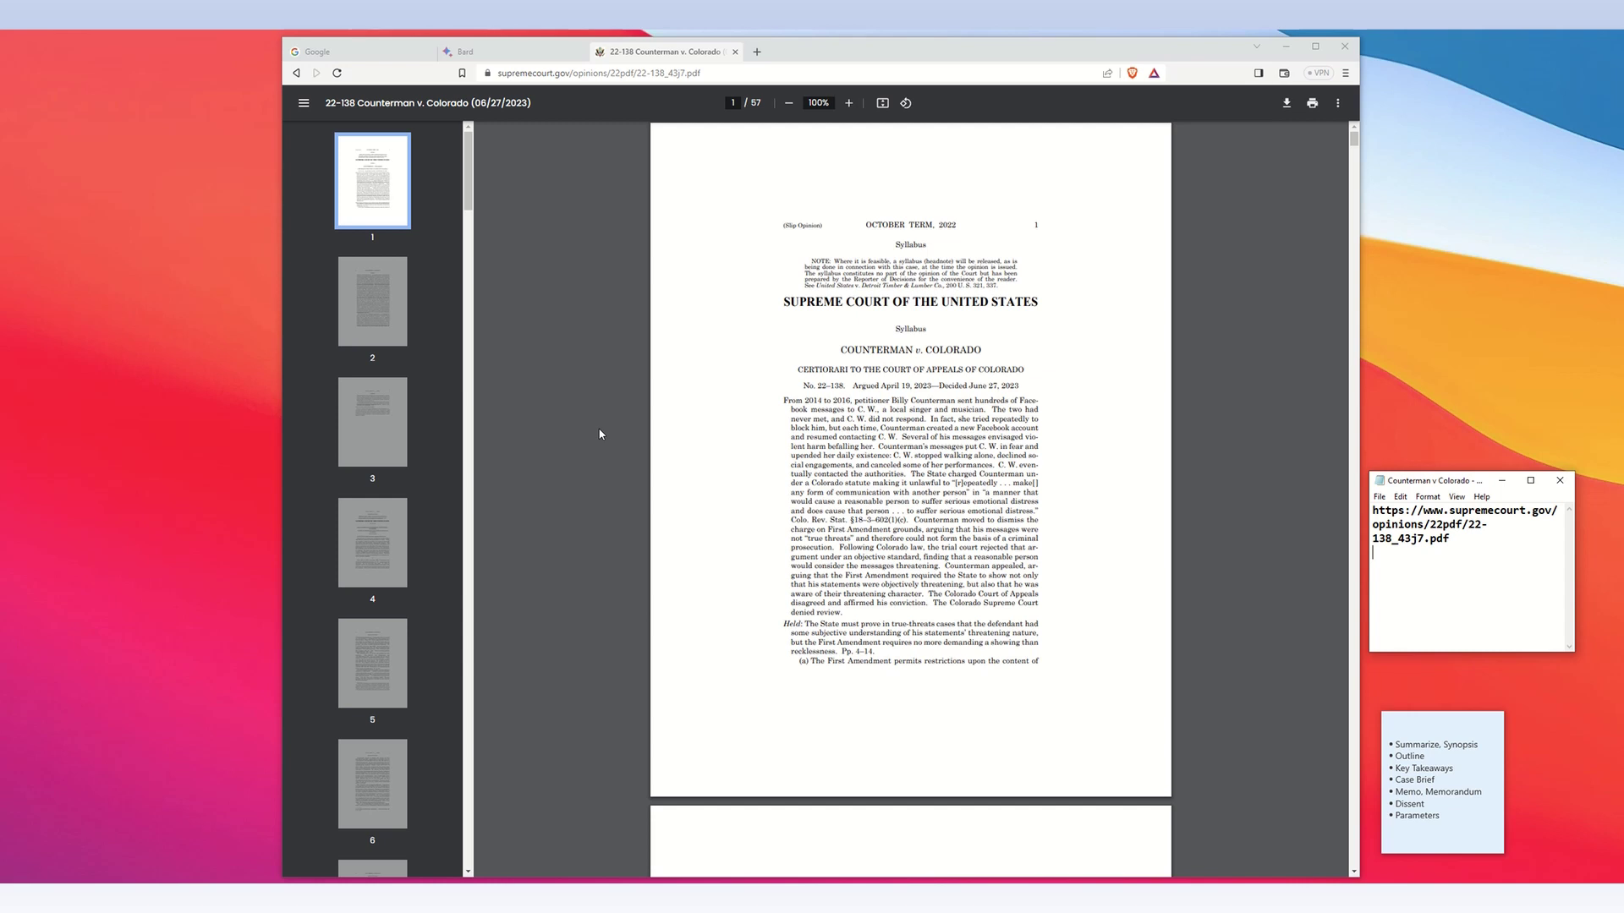
pyautogui.click(372, 51)
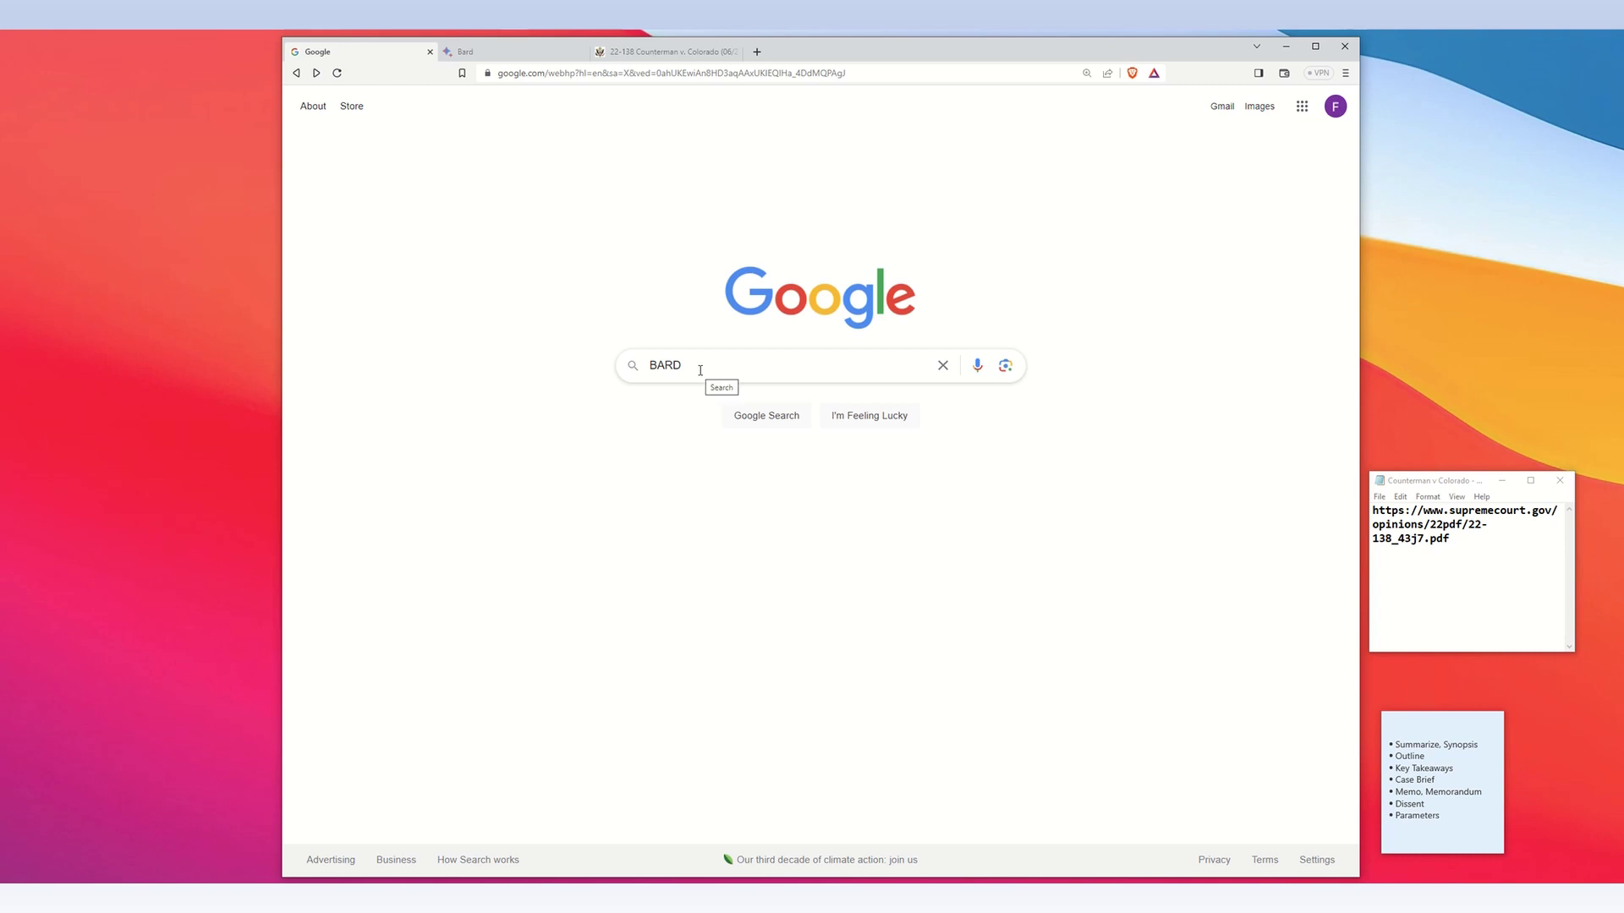
pyautogui.click(532, 54)
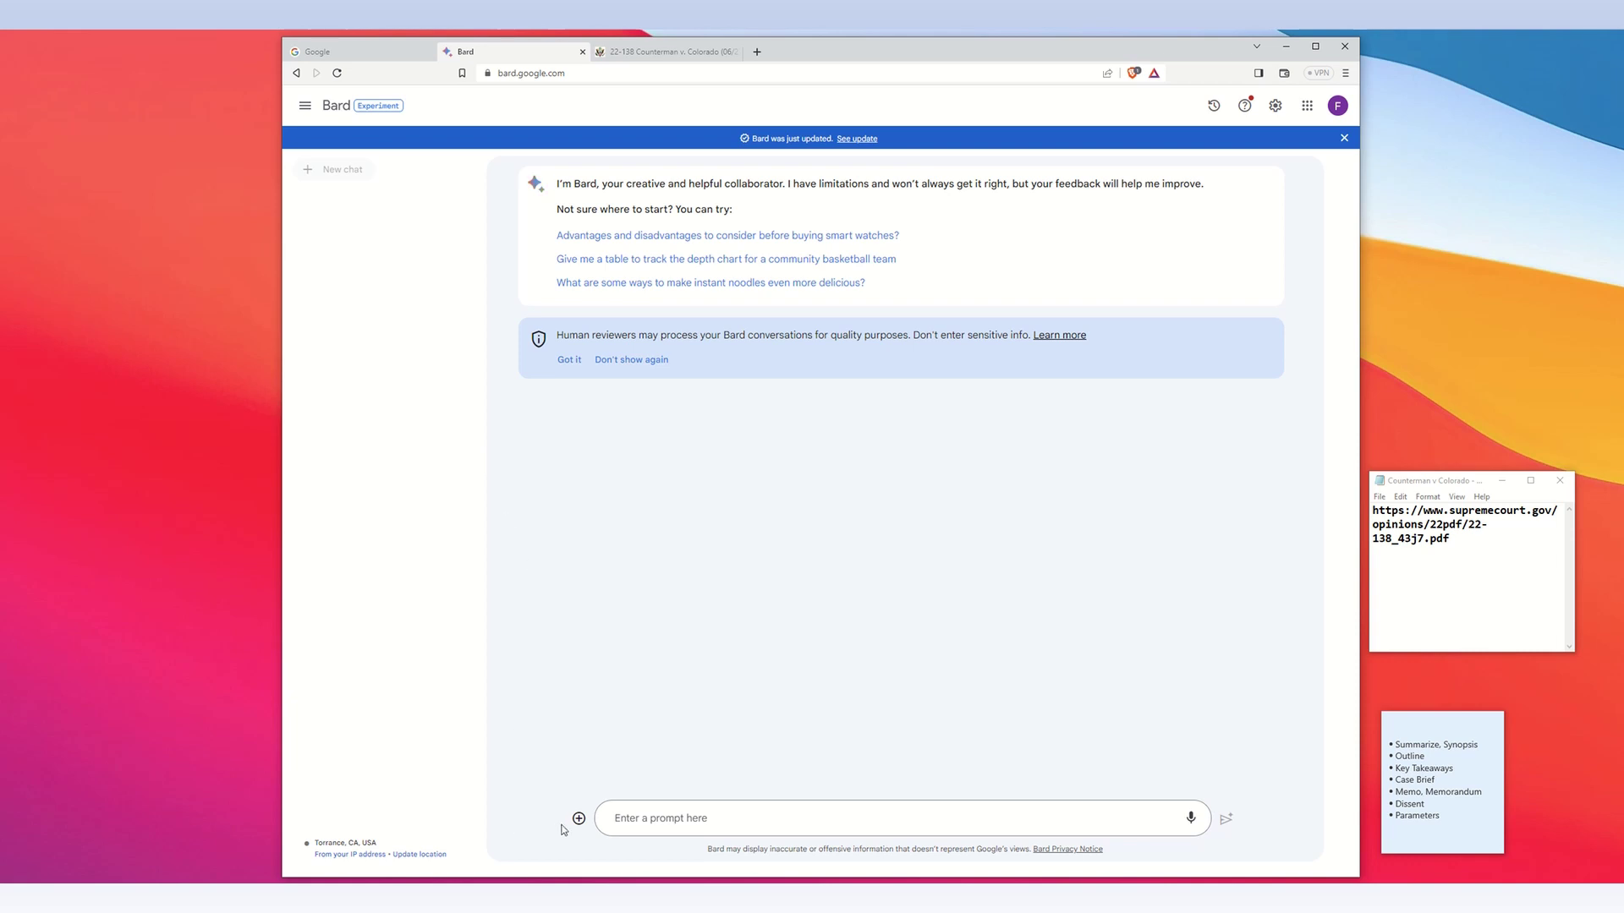
pyautogui.click(637, 818)
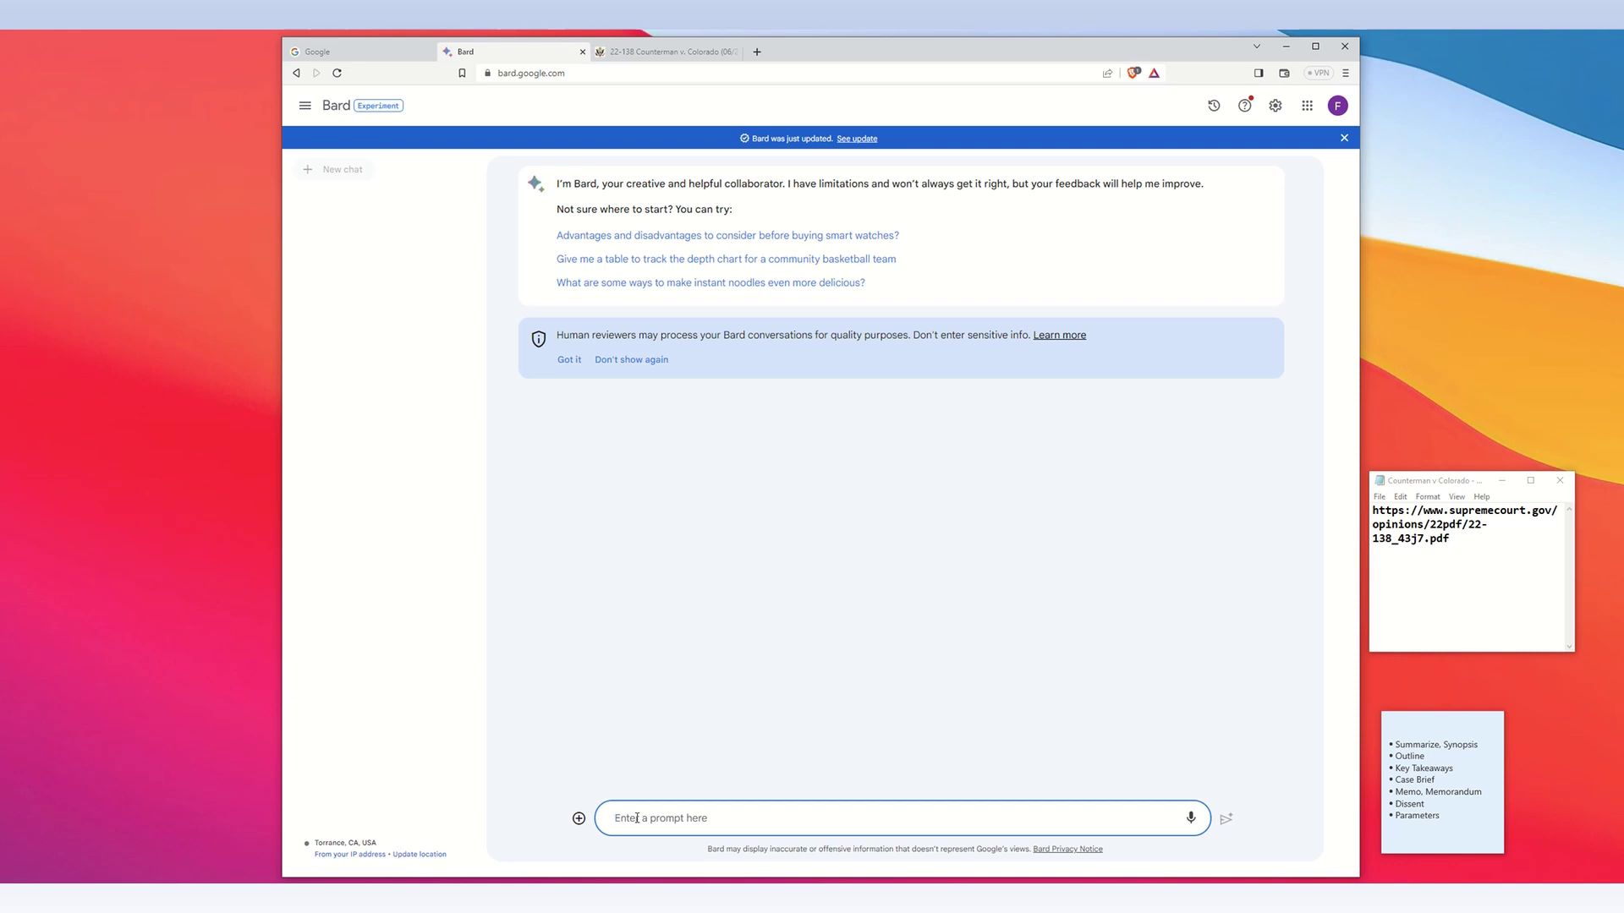
# Step: Copy the full web address of the Counterman v. Colorado opinion PDF
pyautogui.click(650, 56)
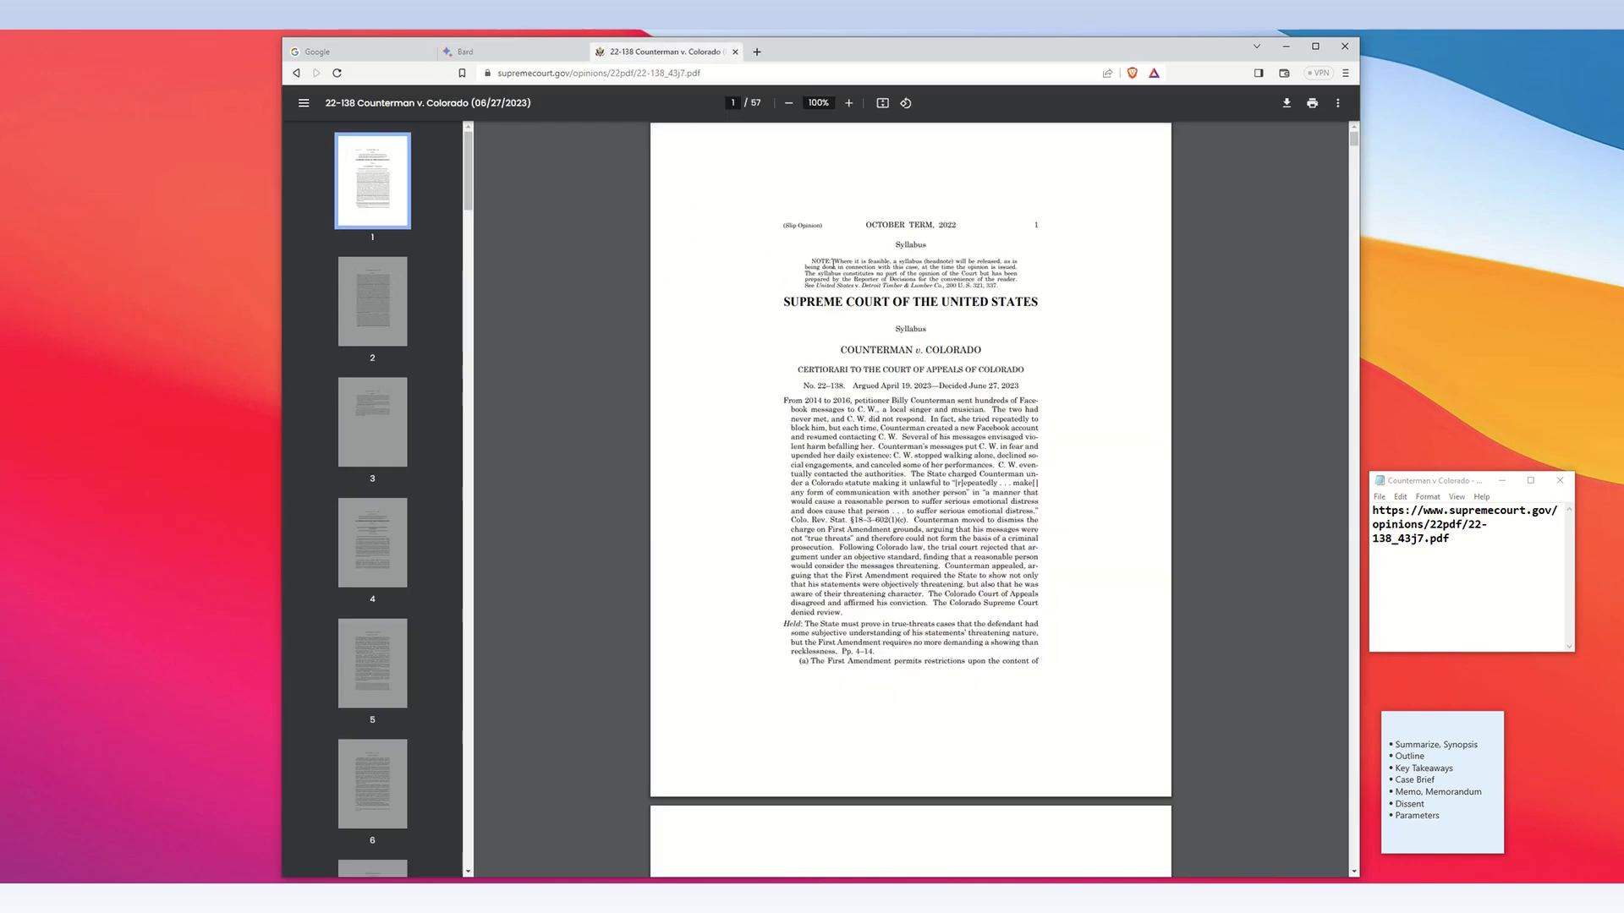
pyautogui.click(747, 74)
pyautogui.hotkey('ctrl', 'c')
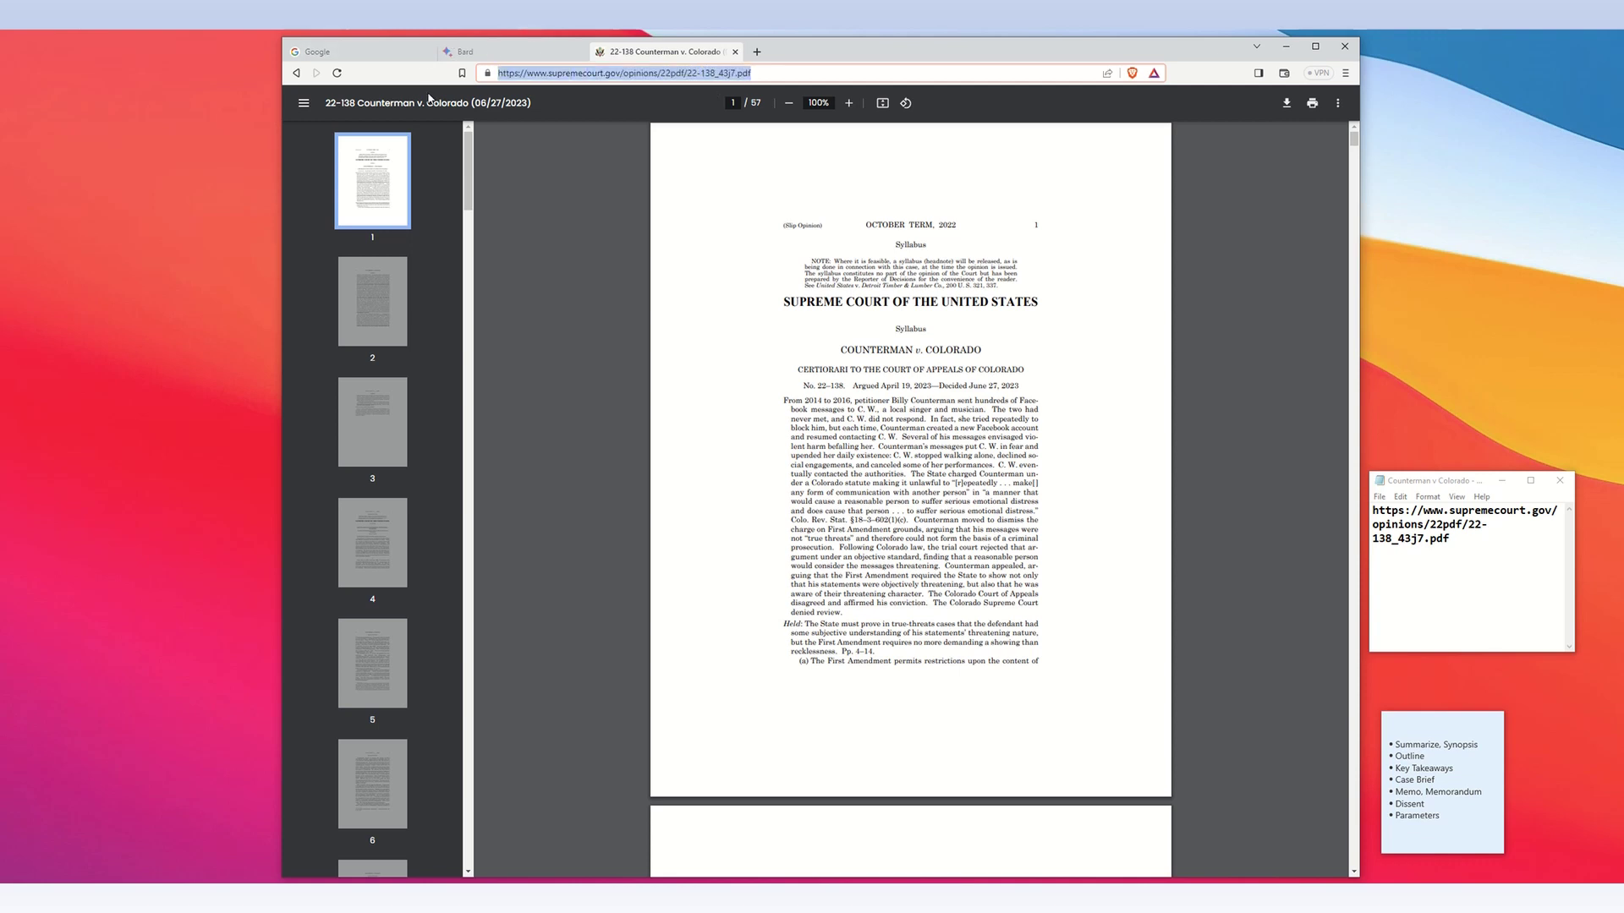
pyautogui.click(1467, 588)
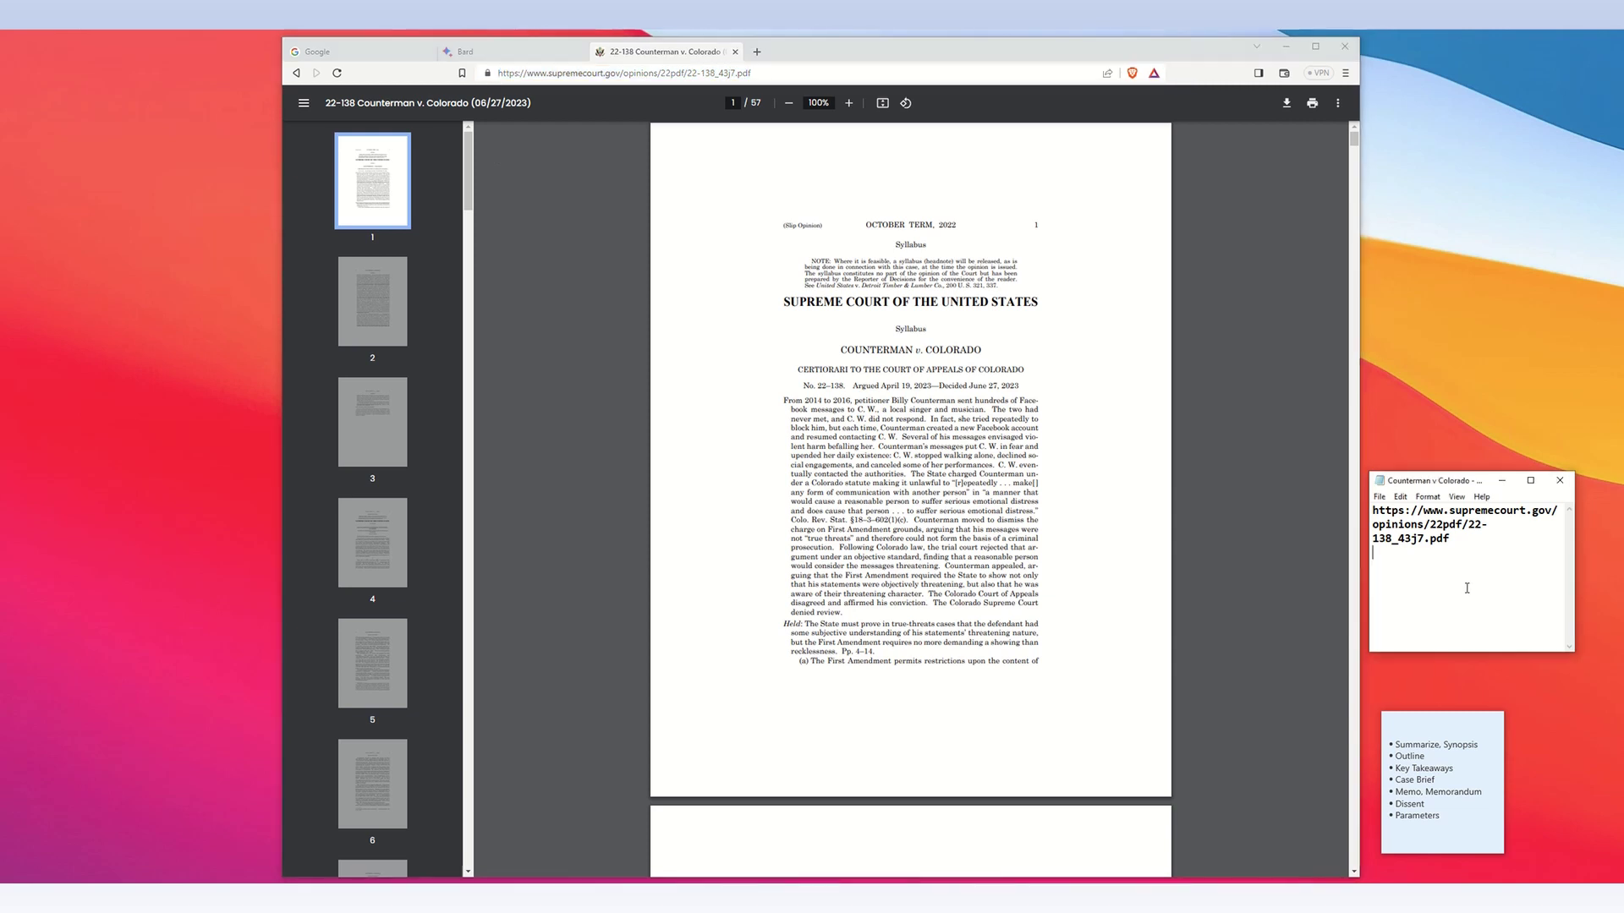
pyautogui.click(470, 52)
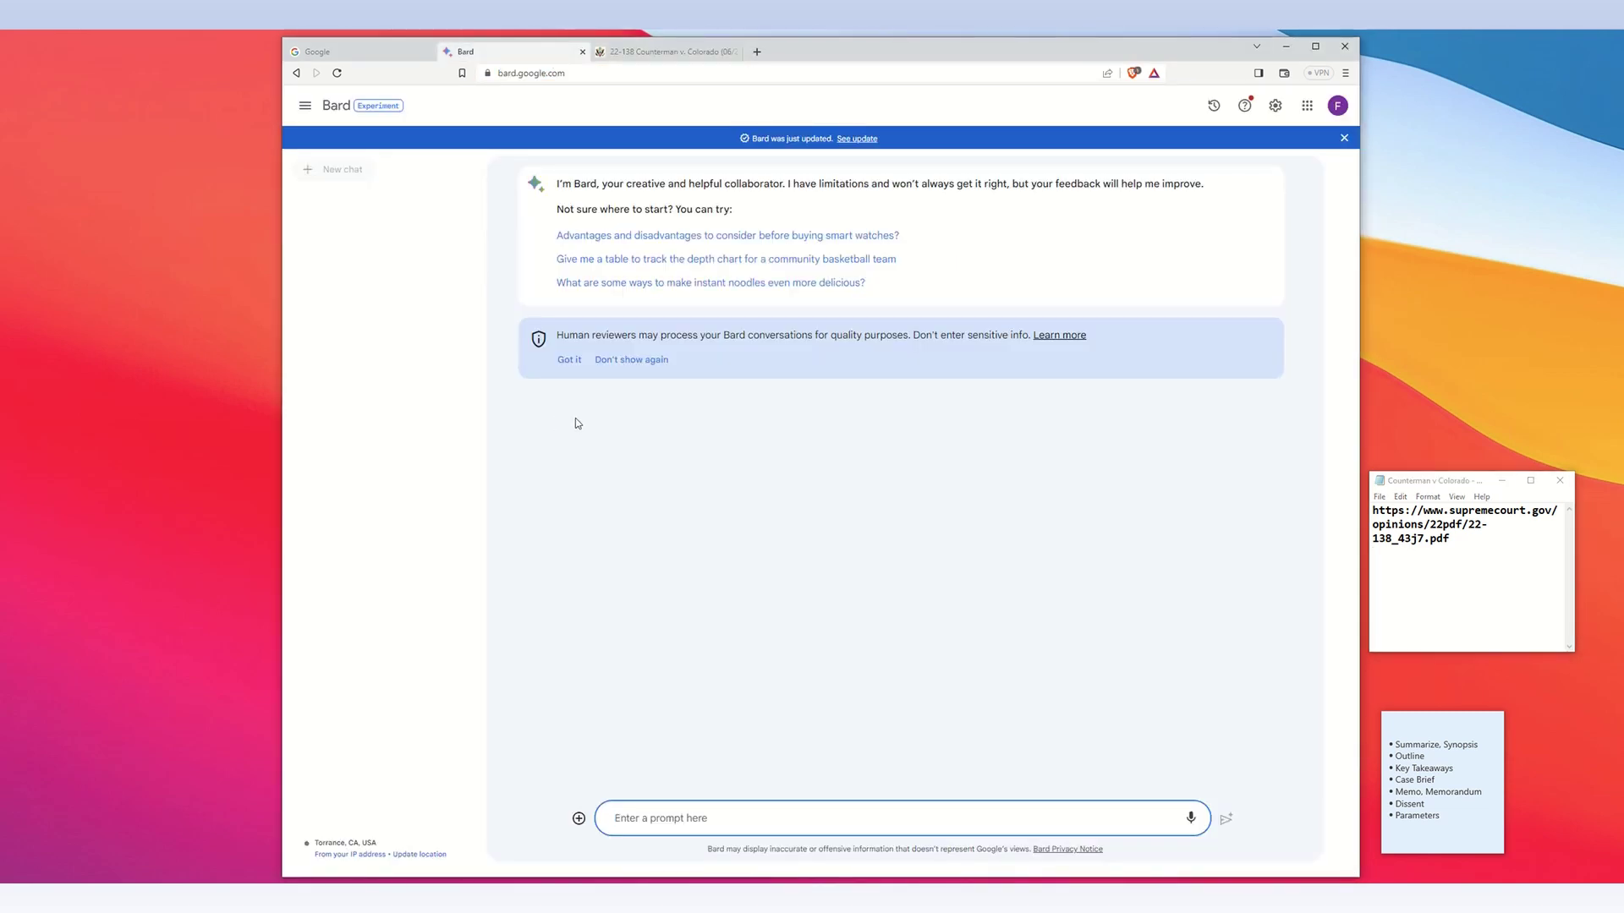
pyautogui.click(651, 815)
pyautogui.write('Summarize')
pyautogui.hotkey('ctrl', 'v')
pyautogui.press('Return')
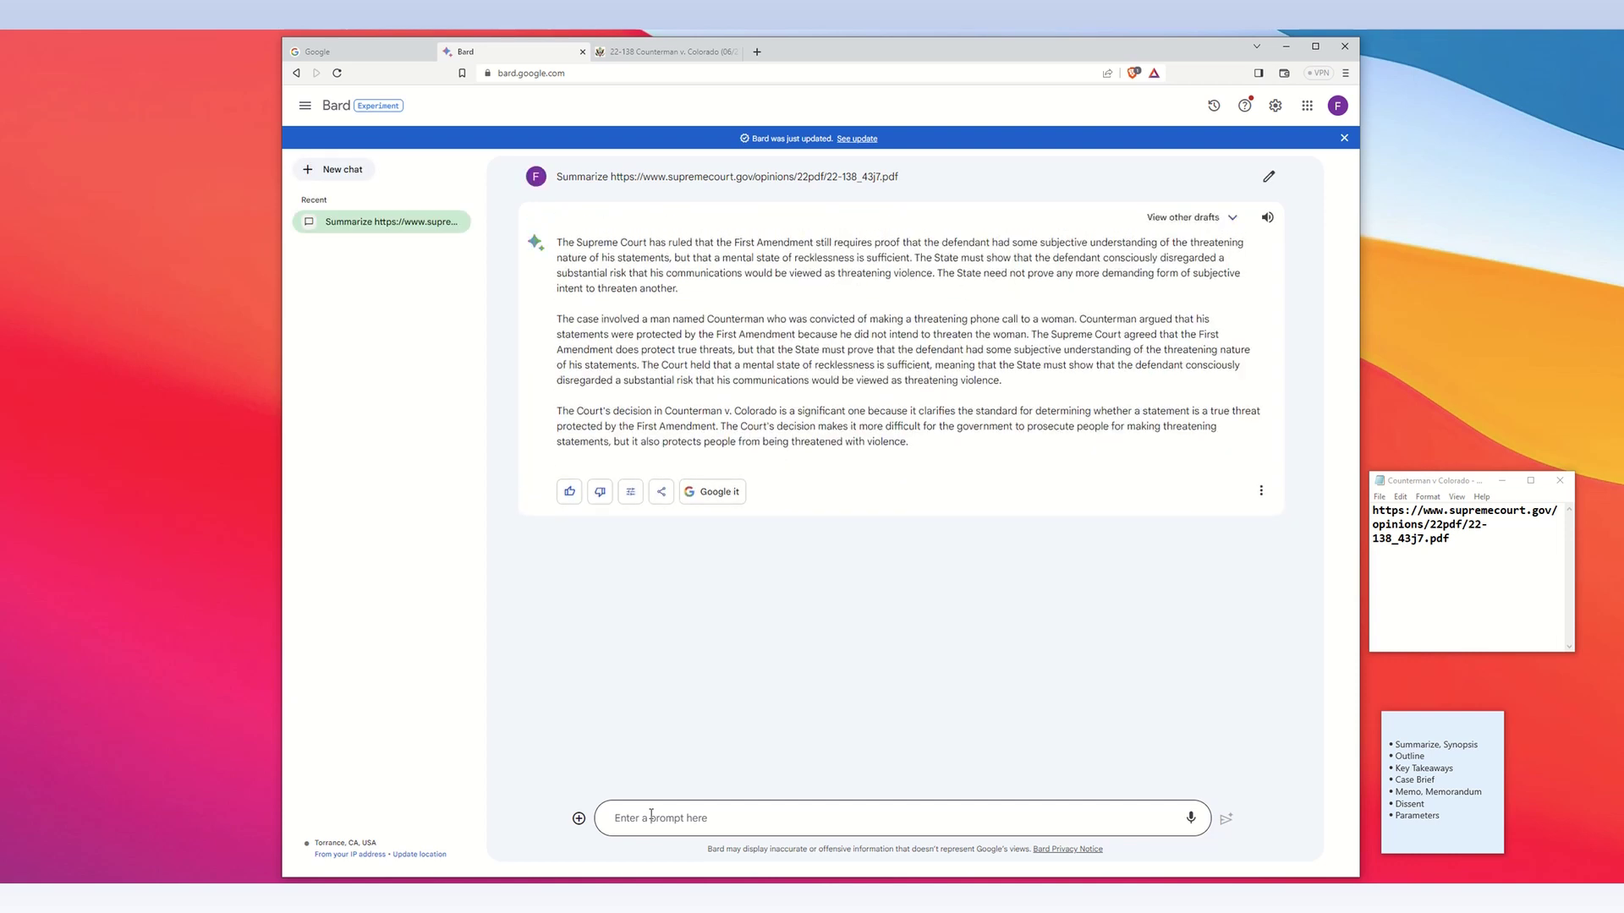
# Step: Submit a prompt reading "synopsis" followed by the copied opinion PDF link
pyautogui.click(653, 823)
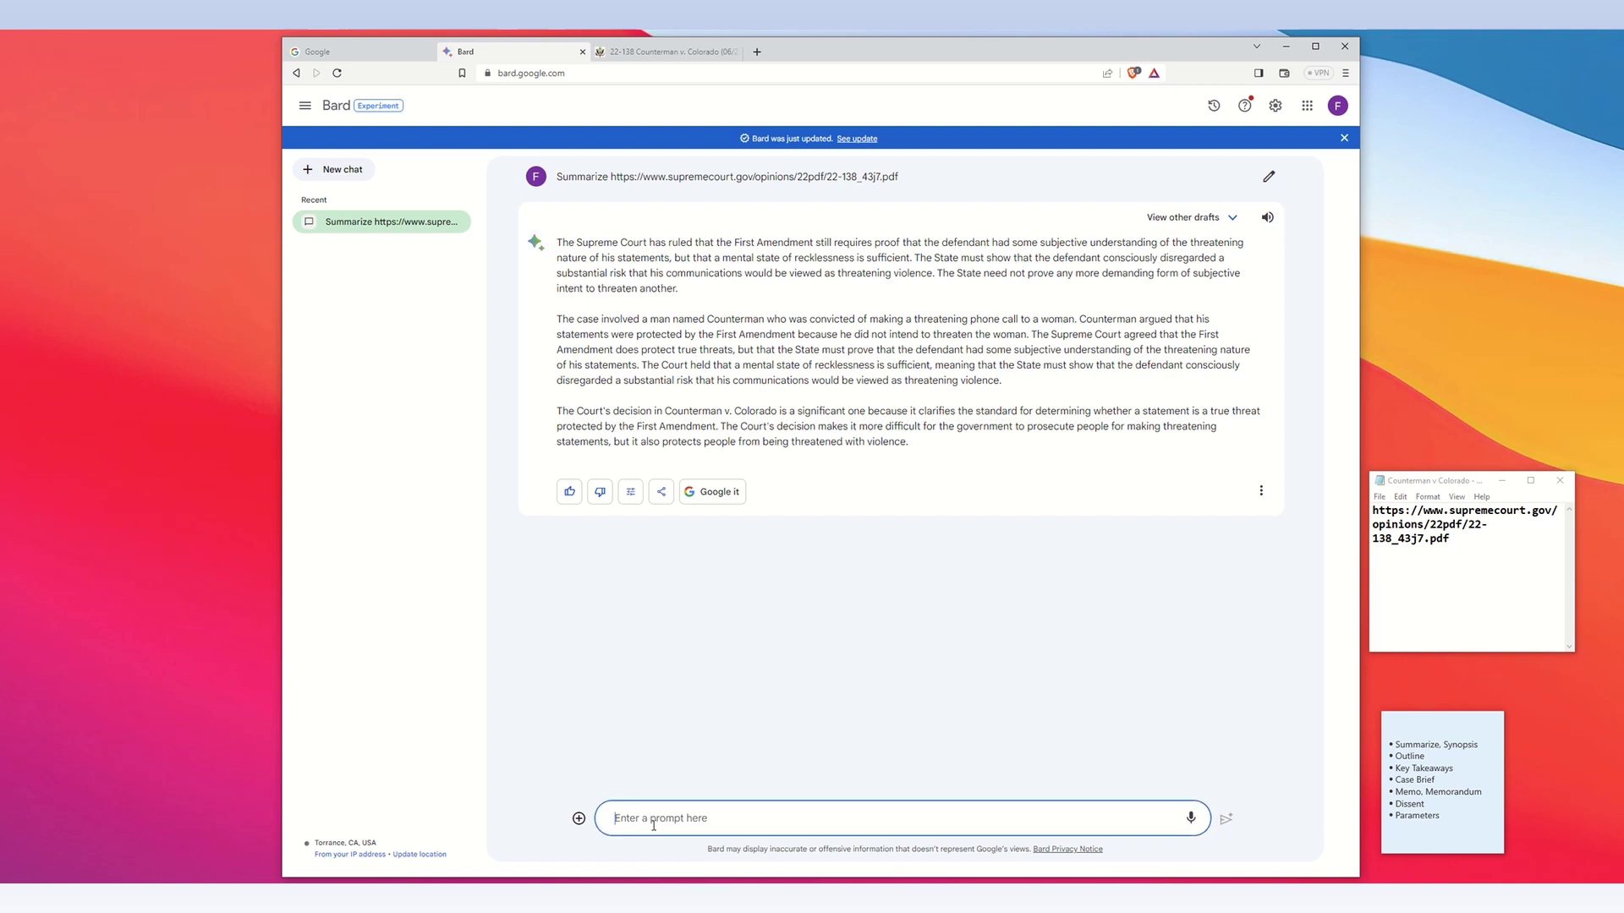
pyautogui.write('synopsis')
pyautogui.hotkey('ctrl', 'v')
pyautogui.press('Return')
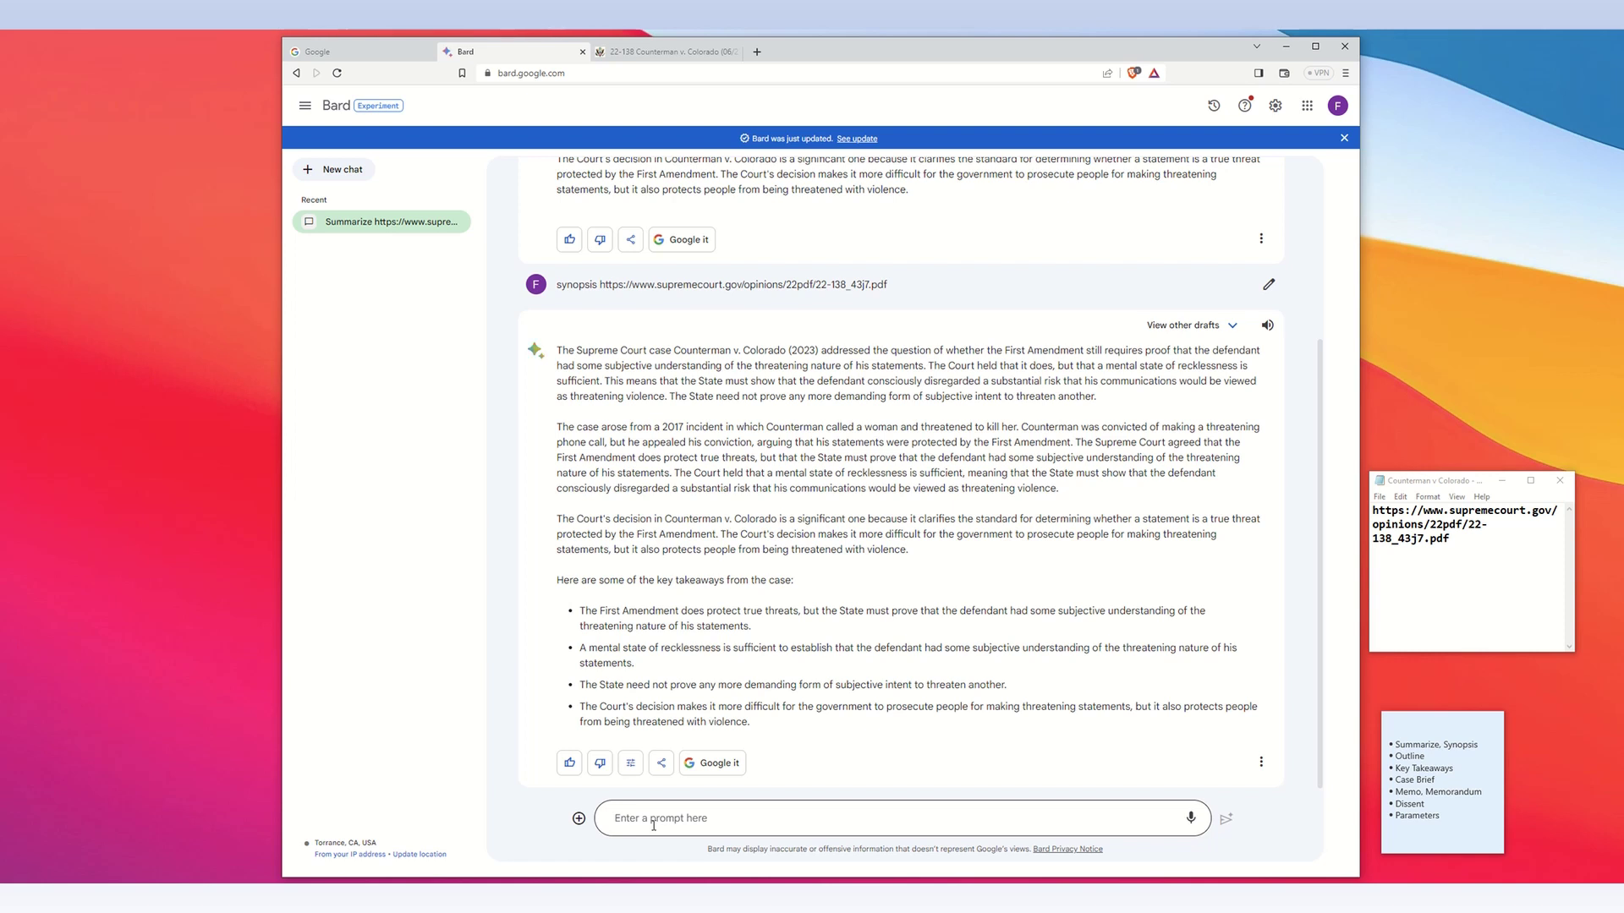
# Step: Submit a prompt reading "key takeaways" followed by the copied opinion PDF link
pyautogui.click(663, 814)
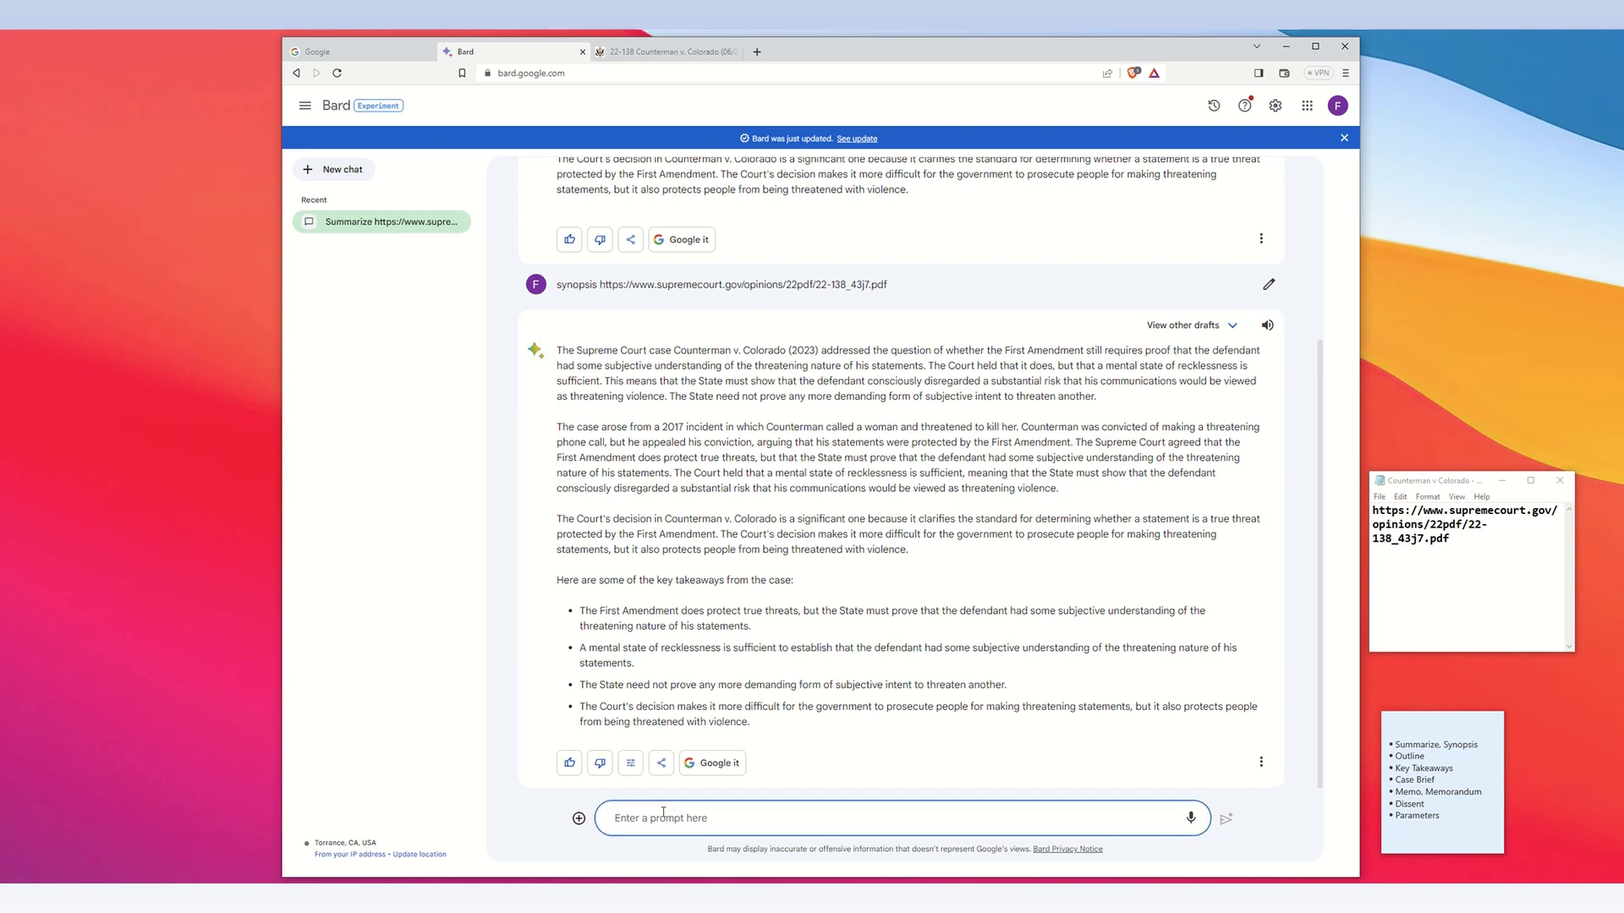
pyautogui.write('key taekeaways')
pyautogui.hotkey('ctrl', 'v')
pyautogui.press('Return')
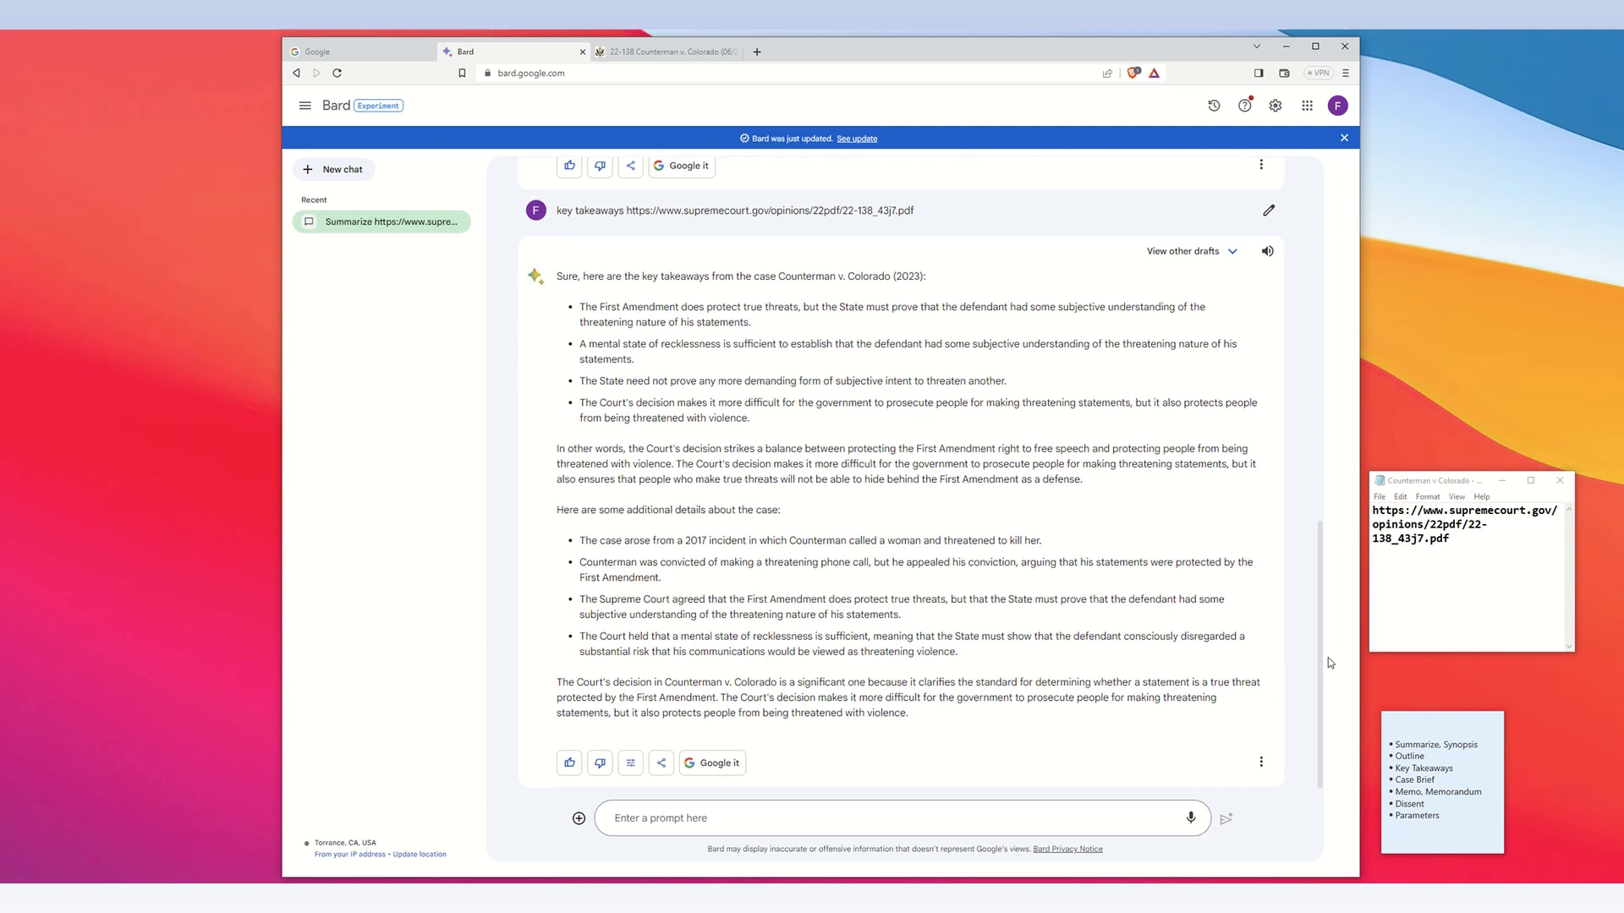
# Step: Review the earlier answers in the chat, and submit the prompt "outline" followed by the copied opinion PDF link
pyautogui.scroll(3, 1336, 550)
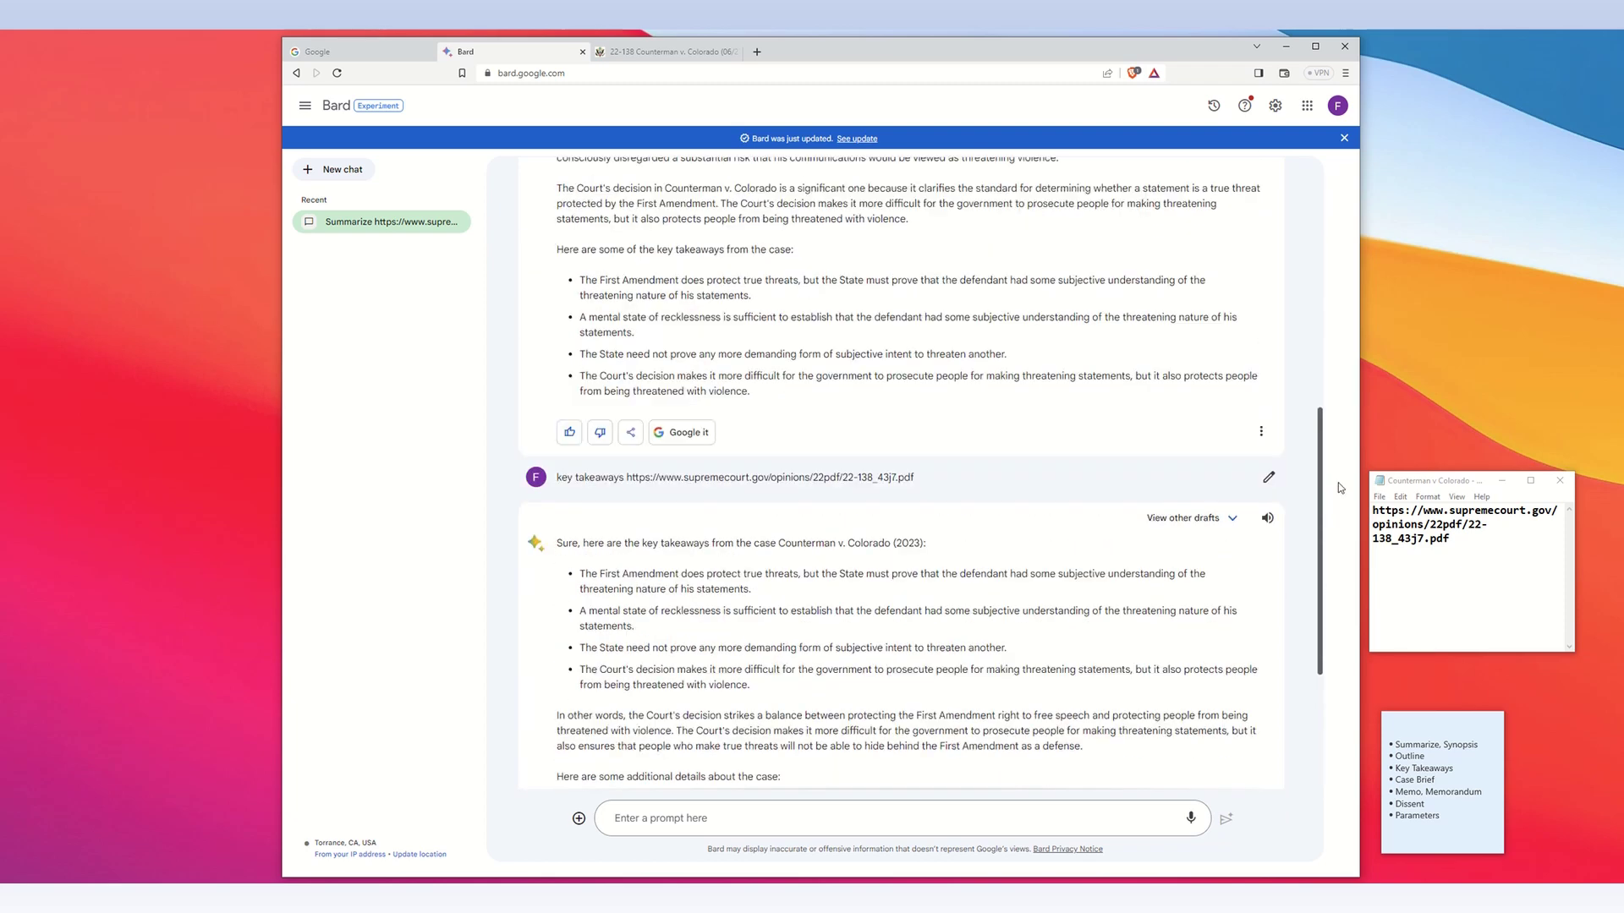
pyautogui.scroll(2, 1341, 488)
pyautogui.scroll(-5, 1341, 488)
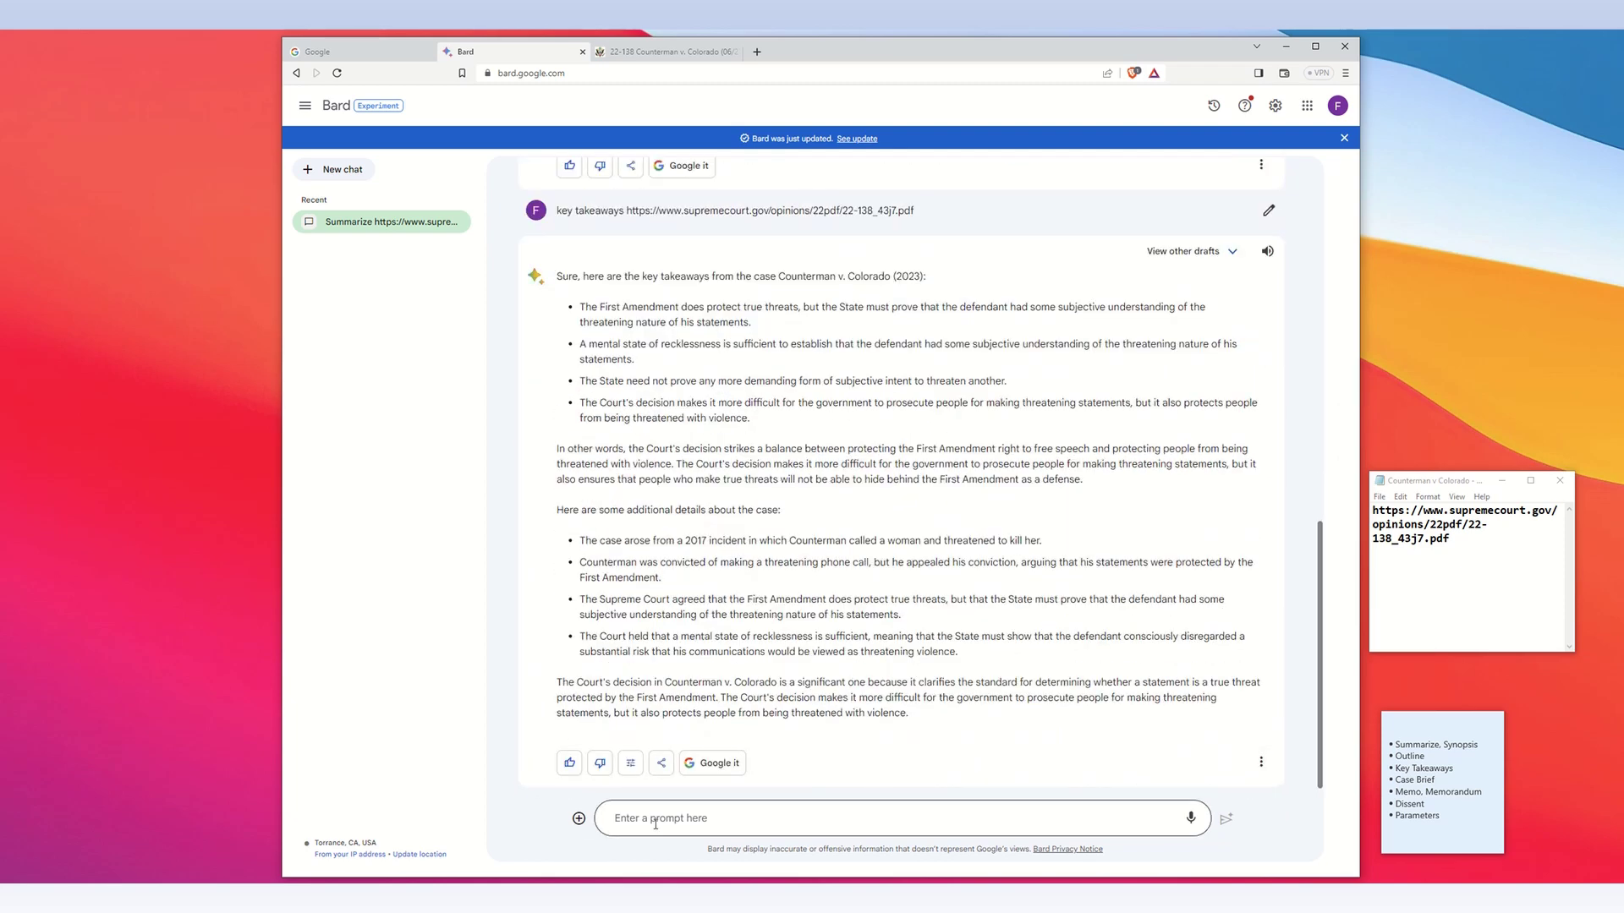
pyautogui.click(655, 824)
pyautogui.write('outline')
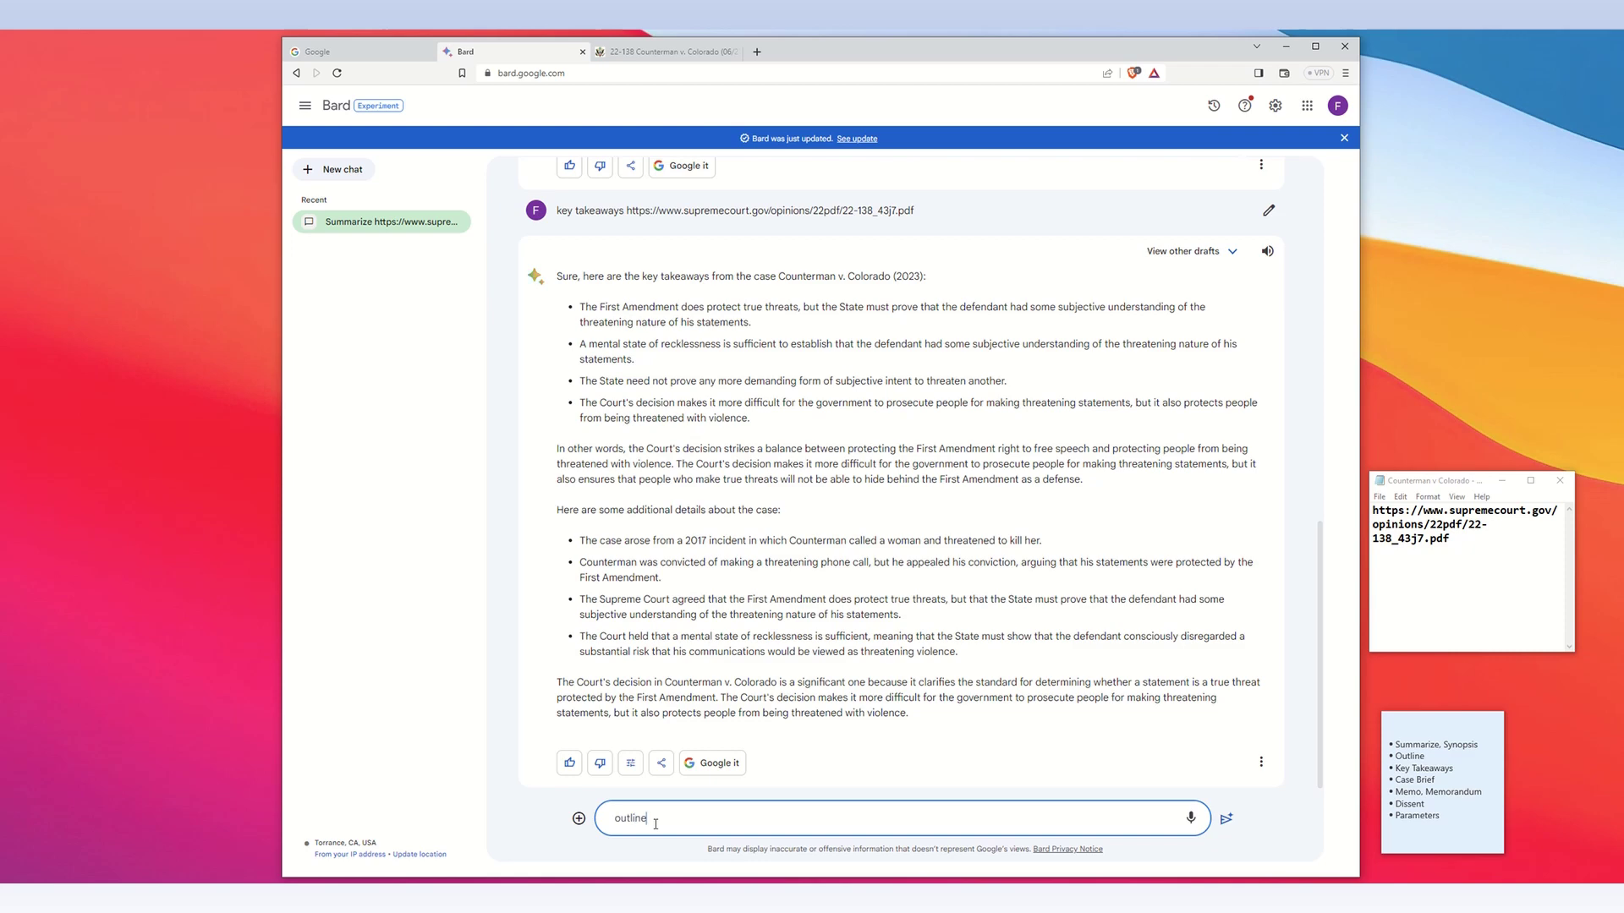
pyautogui.hotkey('ctrl', 'v')
pyautogui.press('Return')
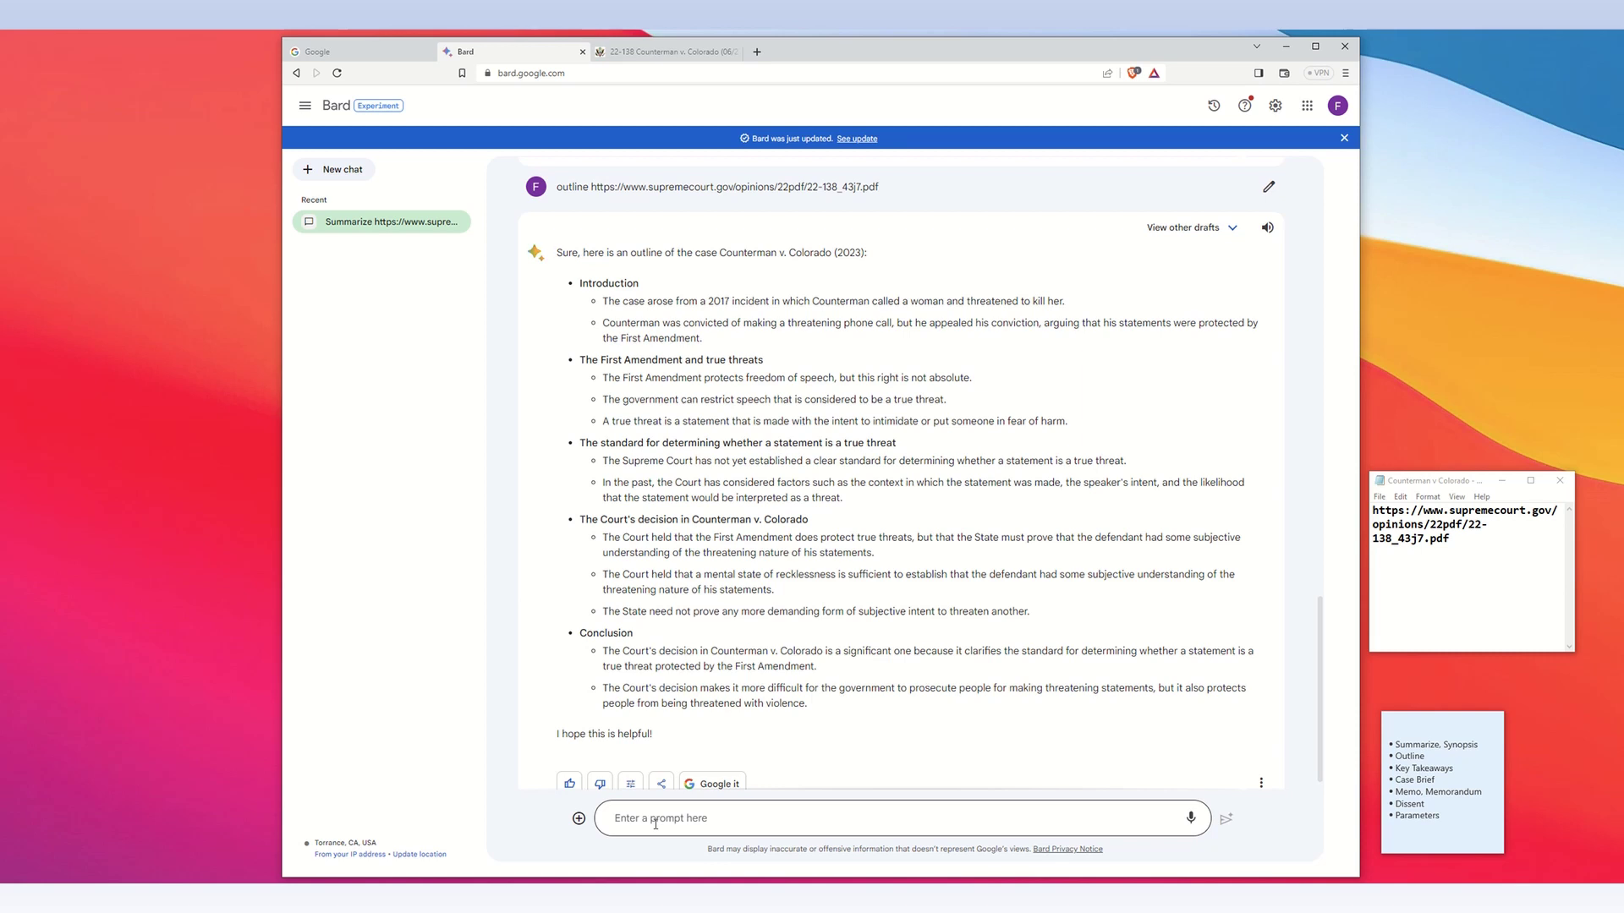
pyautogui.click(674, 52)
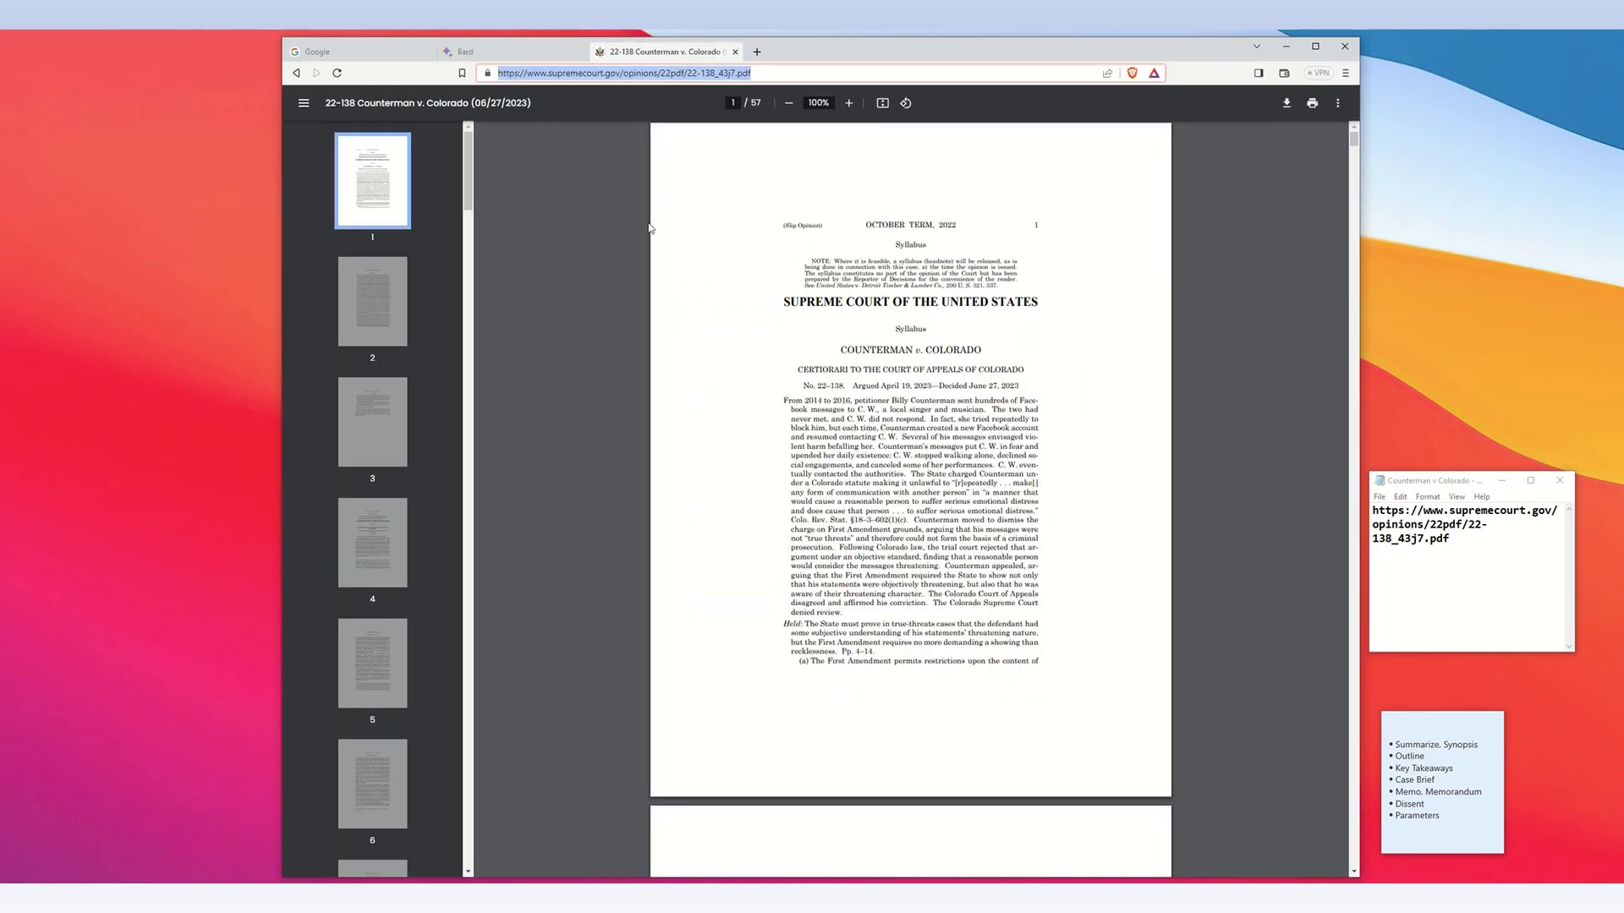
pyautogui.hotkey('ctrl', '+')
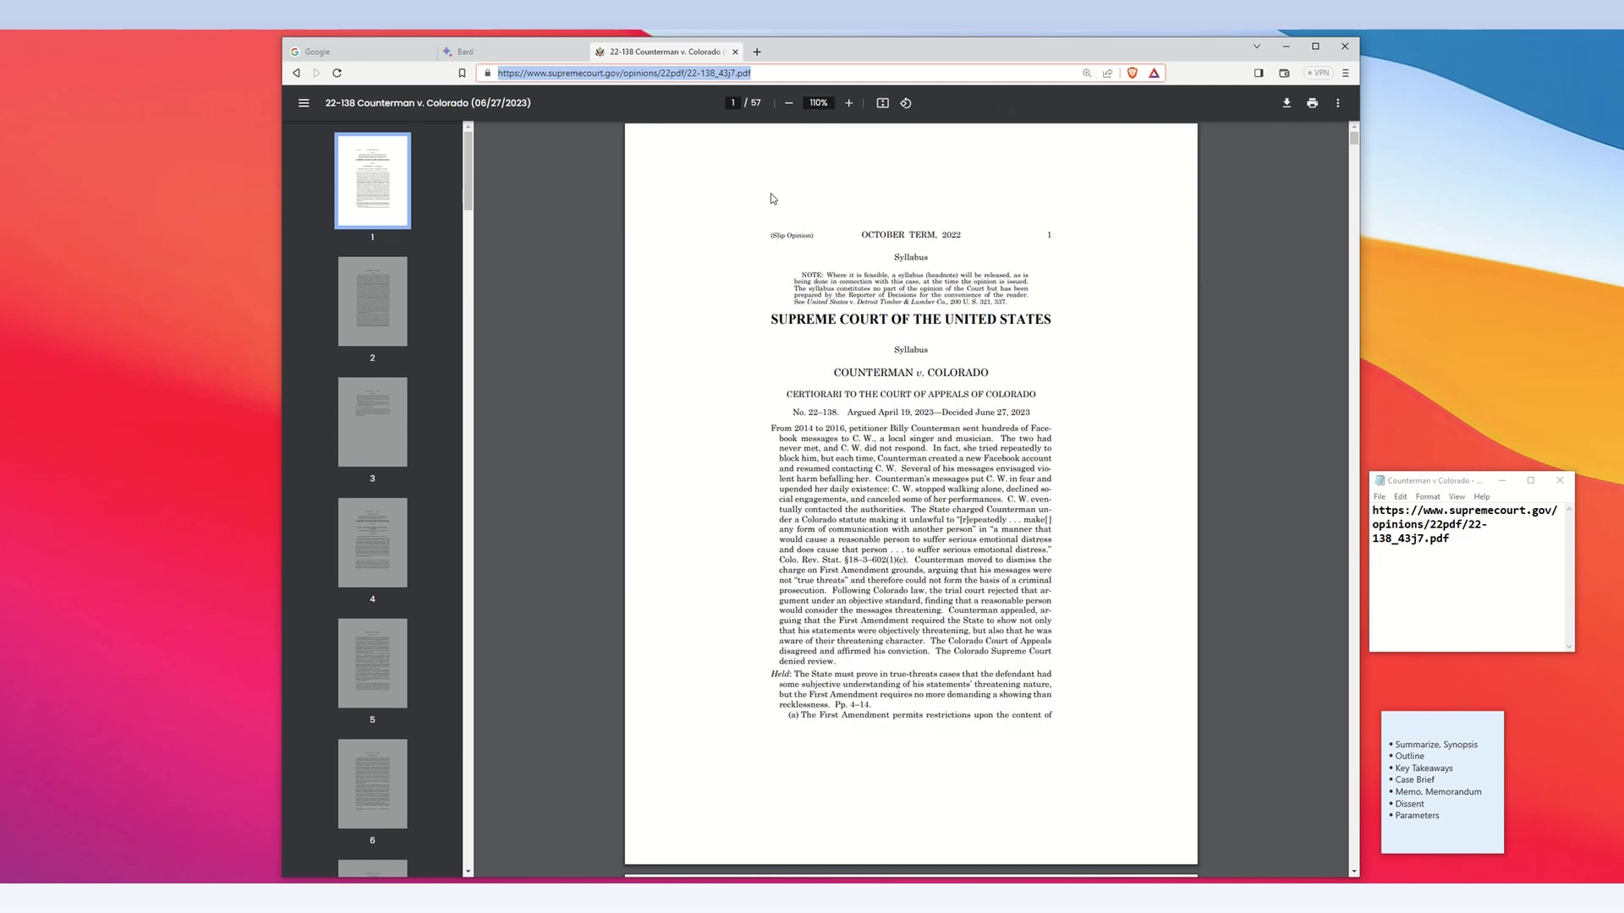
pyautogui.click(534, 62)
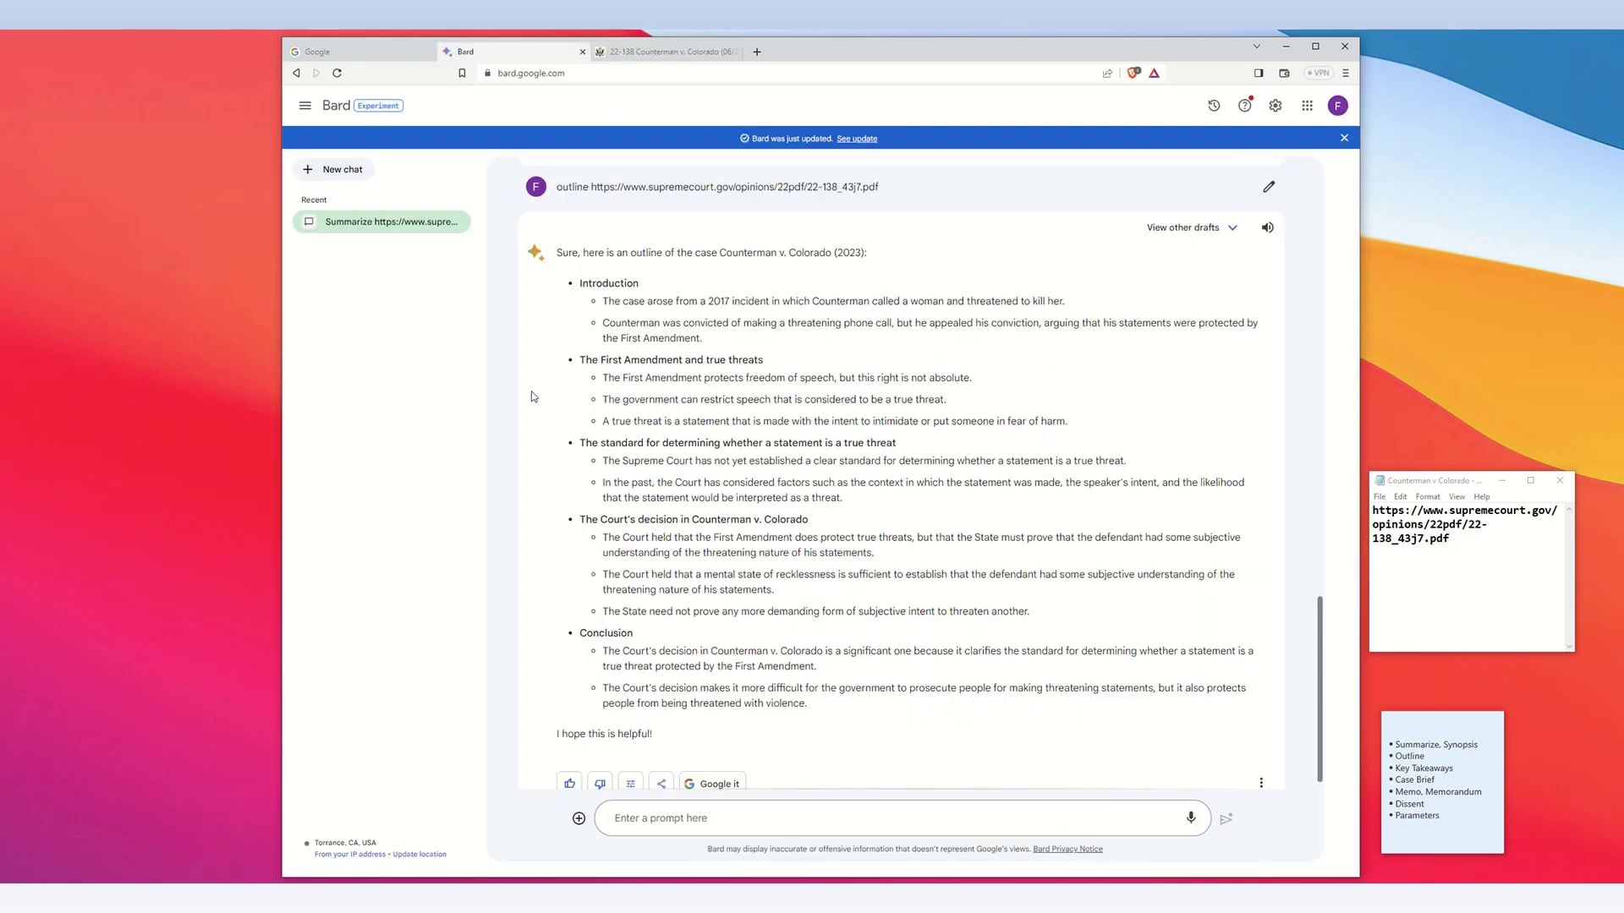
pyautogui.click(693, 817)
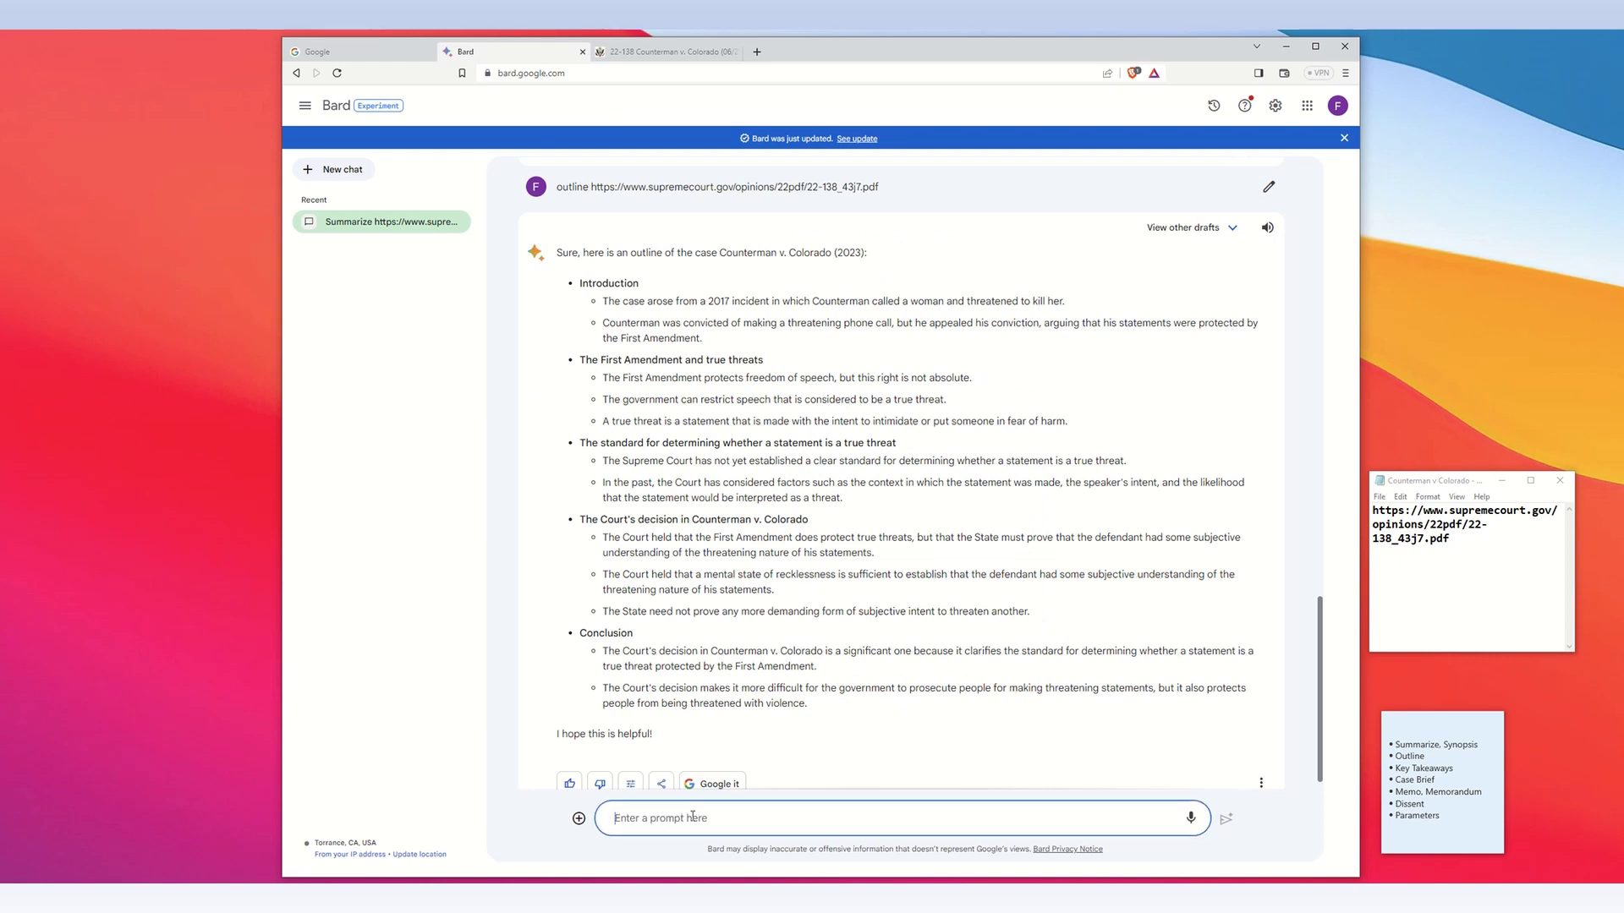
pyautogui.write('c')
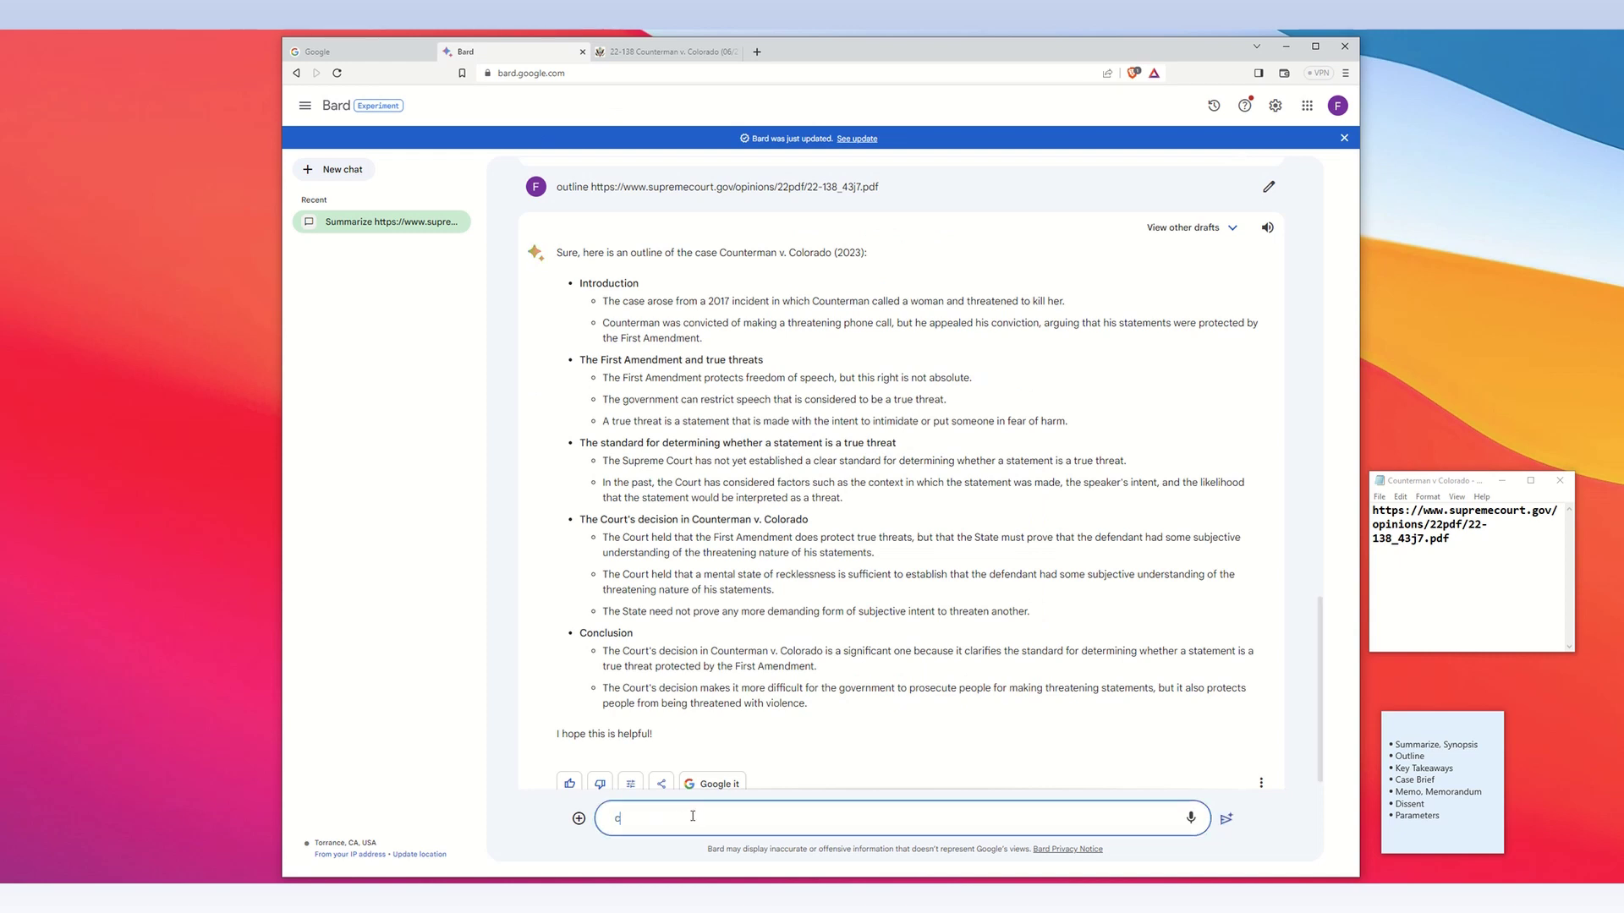
pyautogui.write('ase brief')
pyautogui.write('https://www.supremecourt.gov/opinions/22pdf/22-138_43j7.pdf')
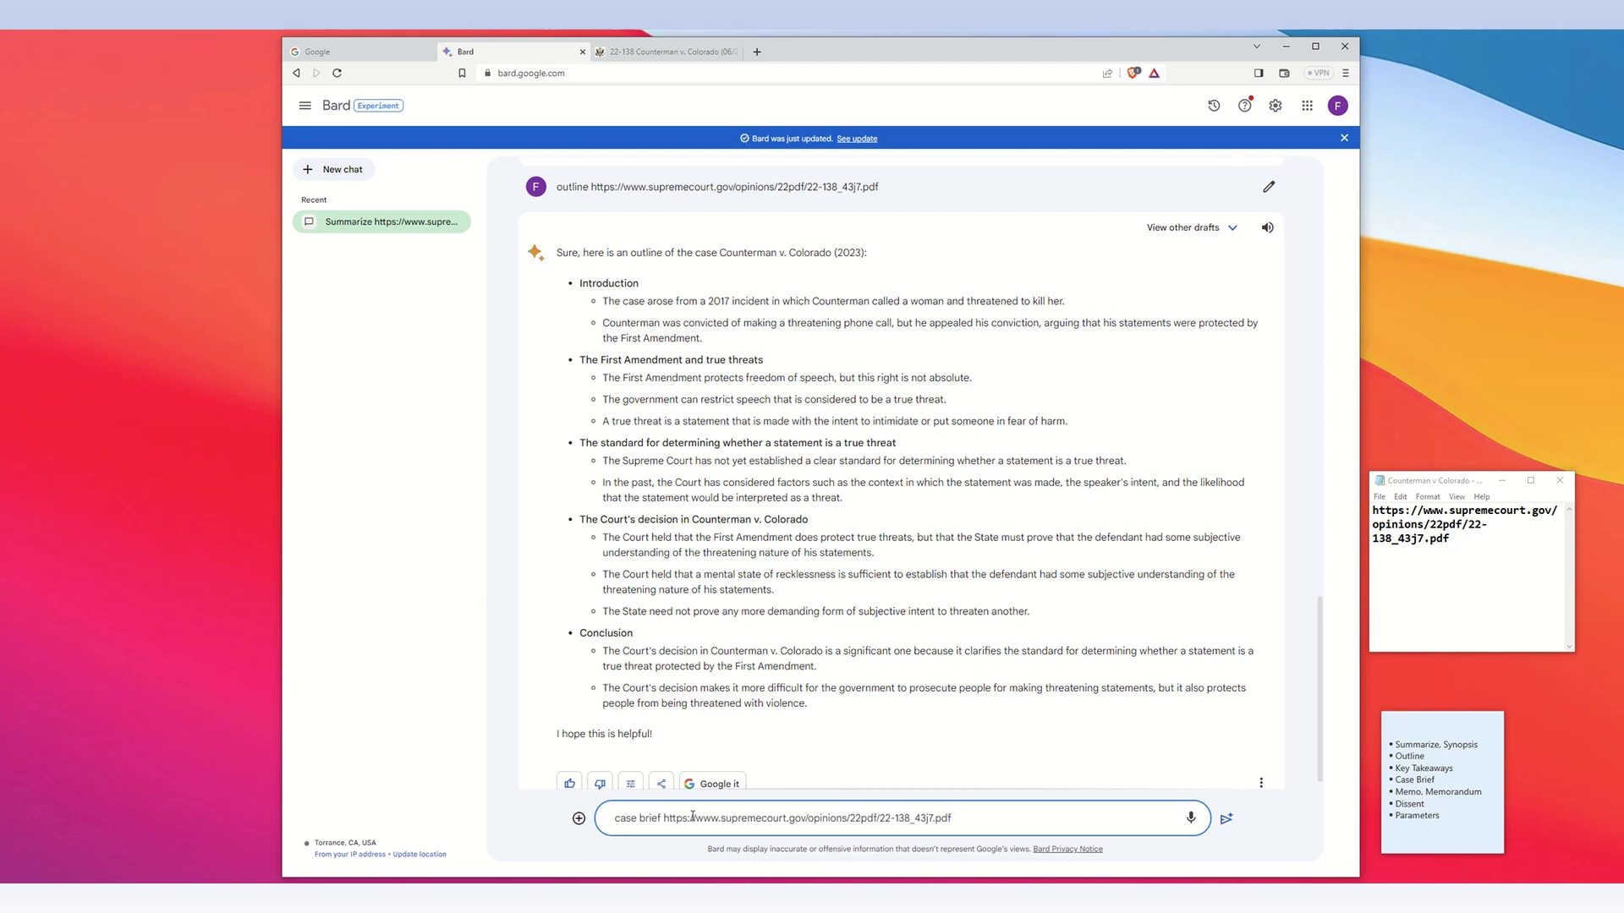
pyautogui.press('Return')
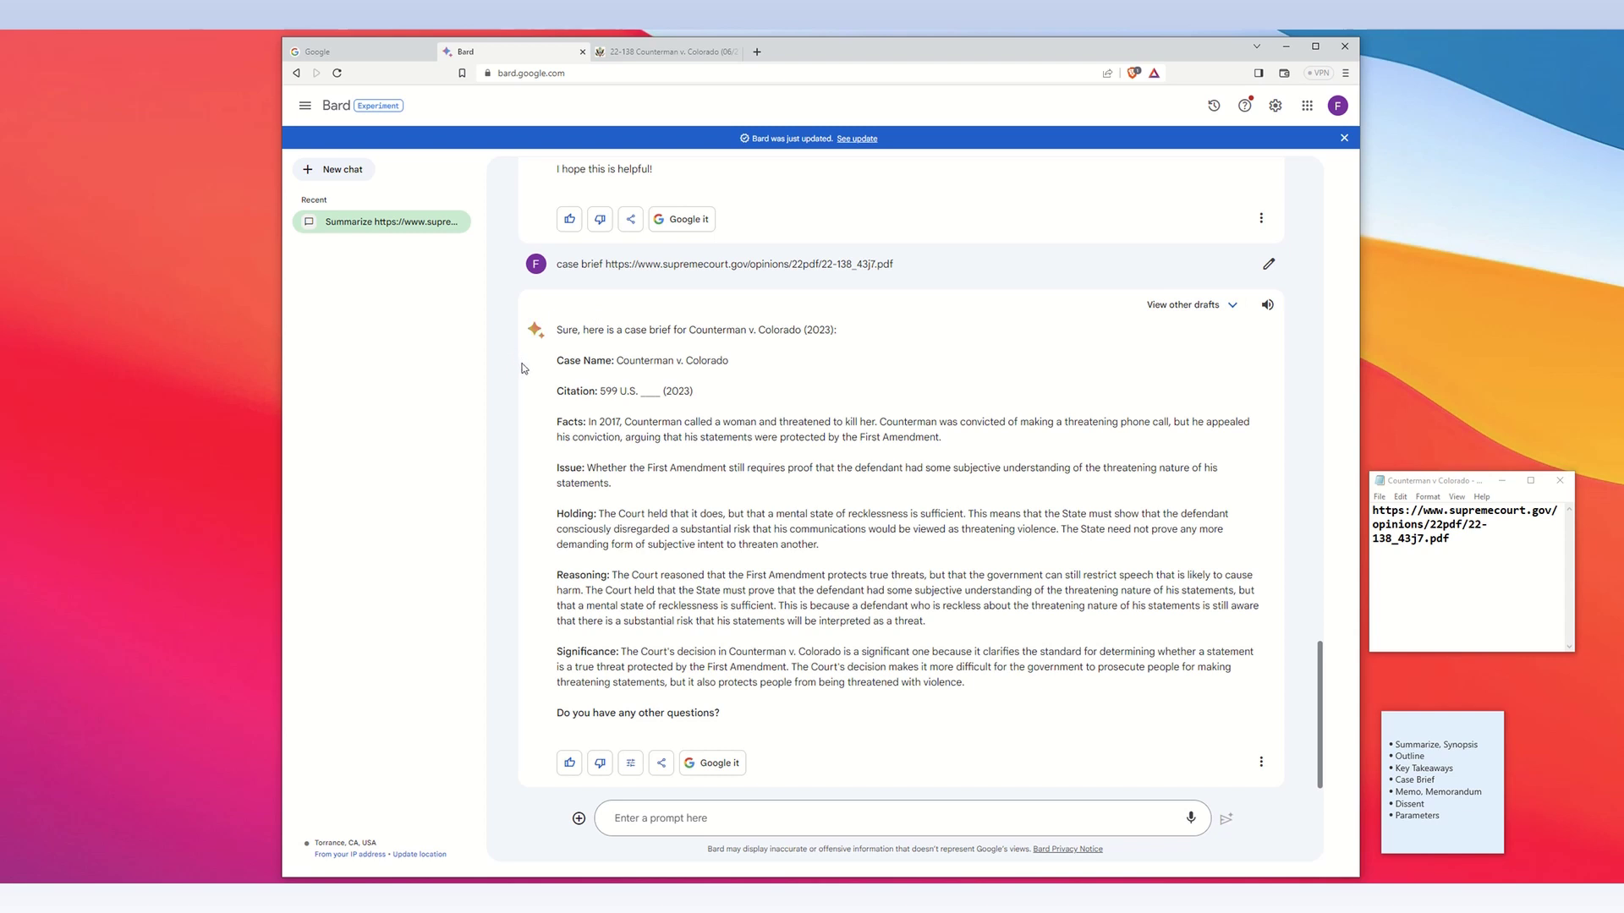
pyautogui.click(648, 820)
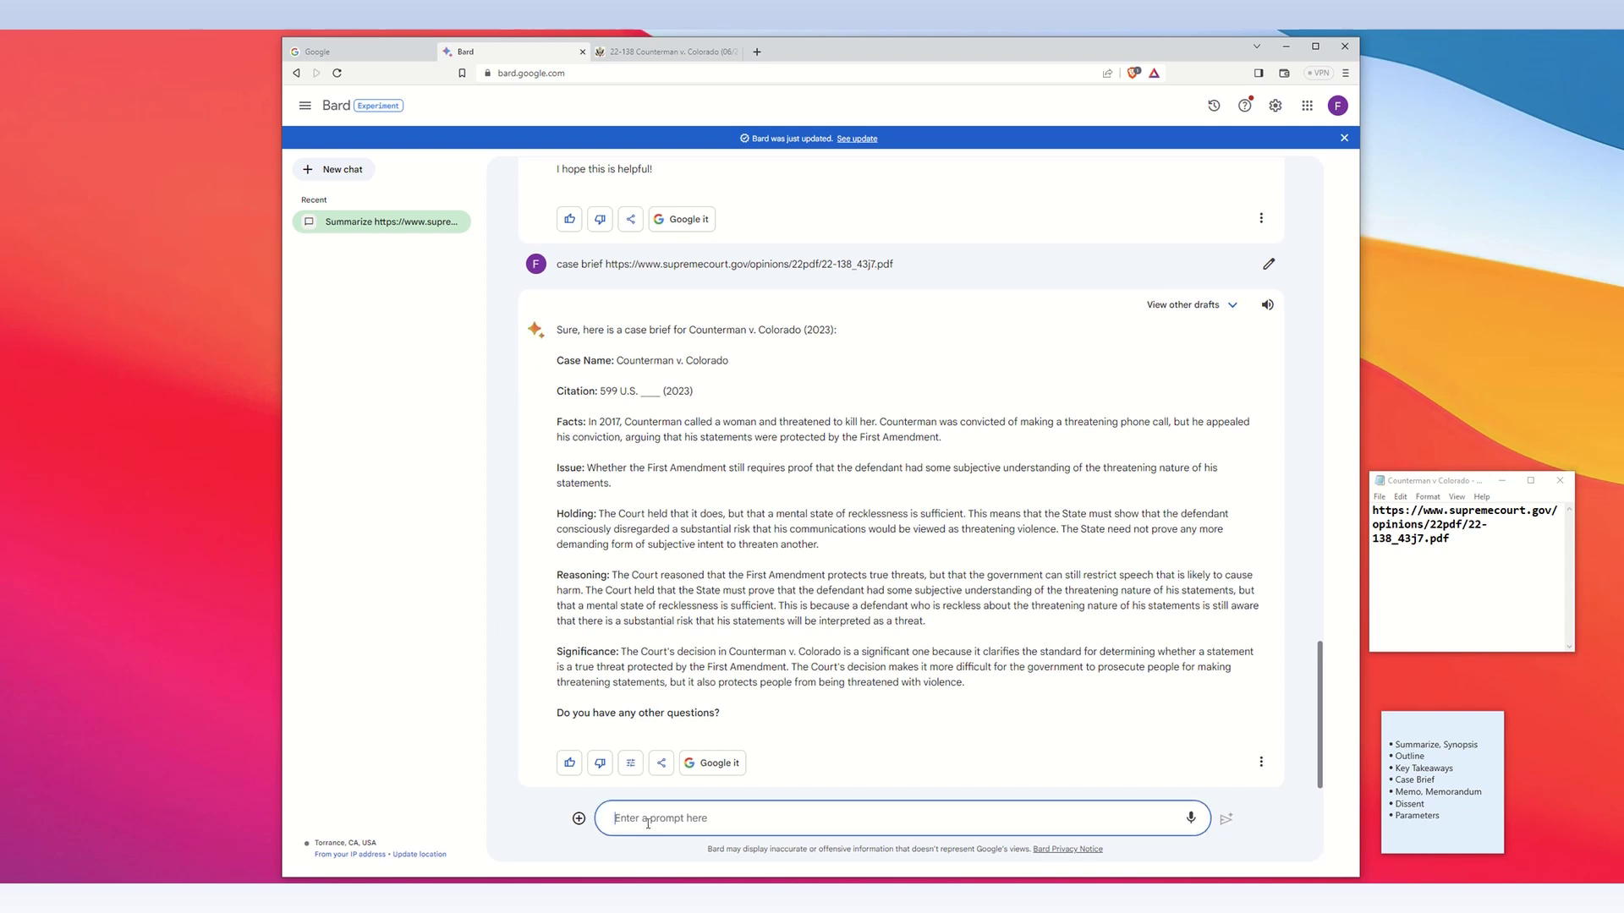
pyautogui.write('eme')
pyautogui.press('BackSpace')
pyautogui.press('BackSpace')
pyautogui.write('memorandum')
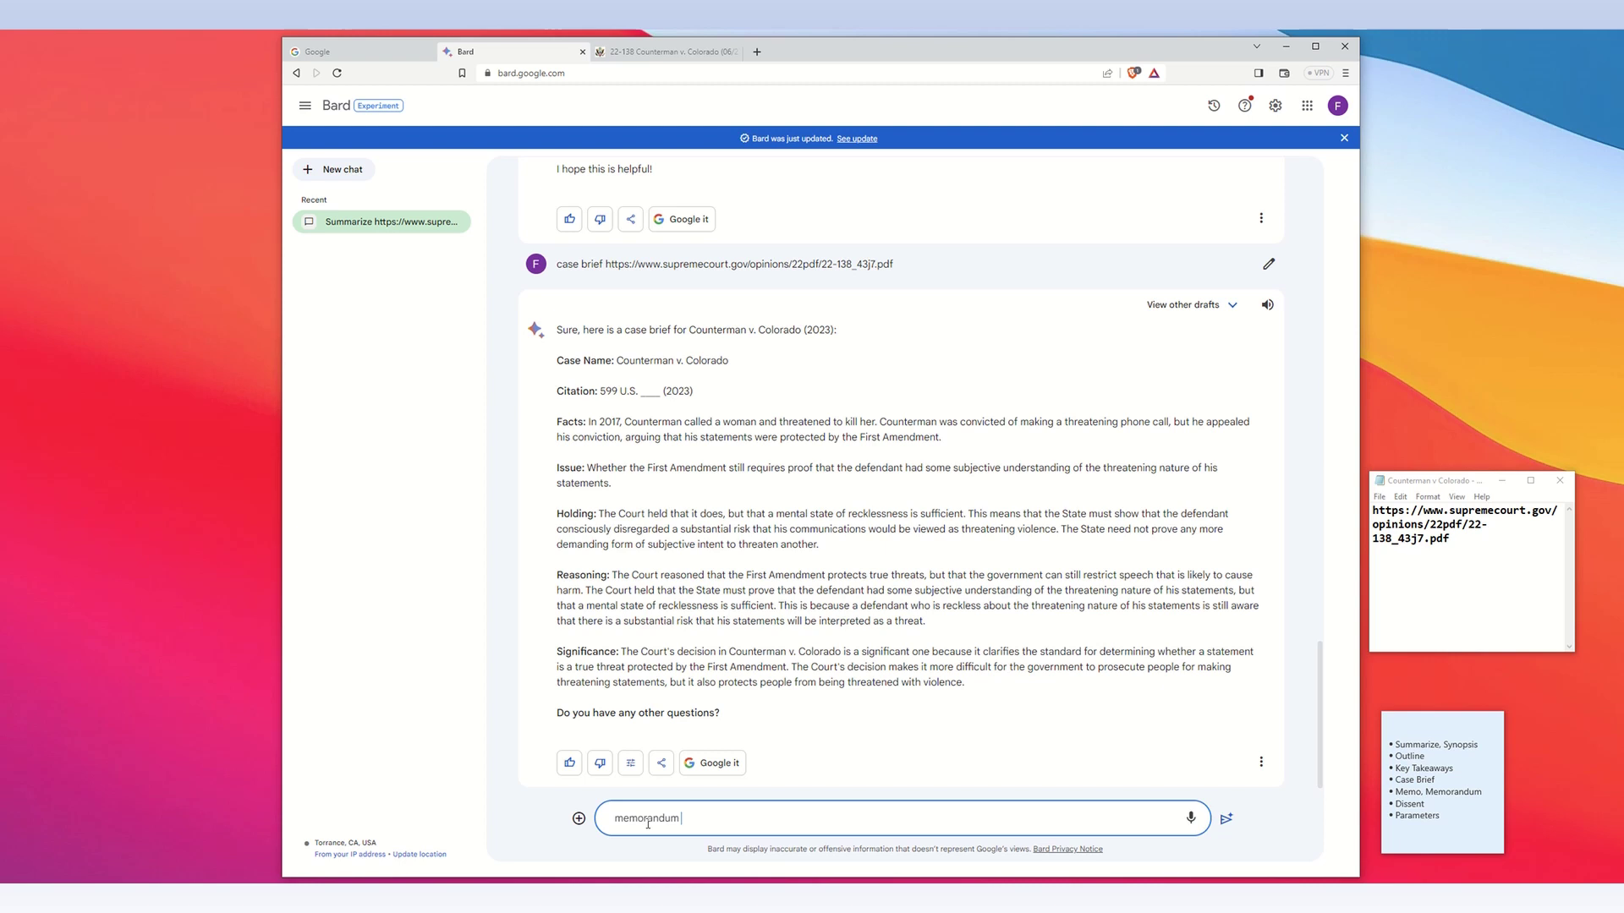
pyautogui.write('https://www.supremecourt.gov/opinions/22pdf/22-138_43j7.pdf')
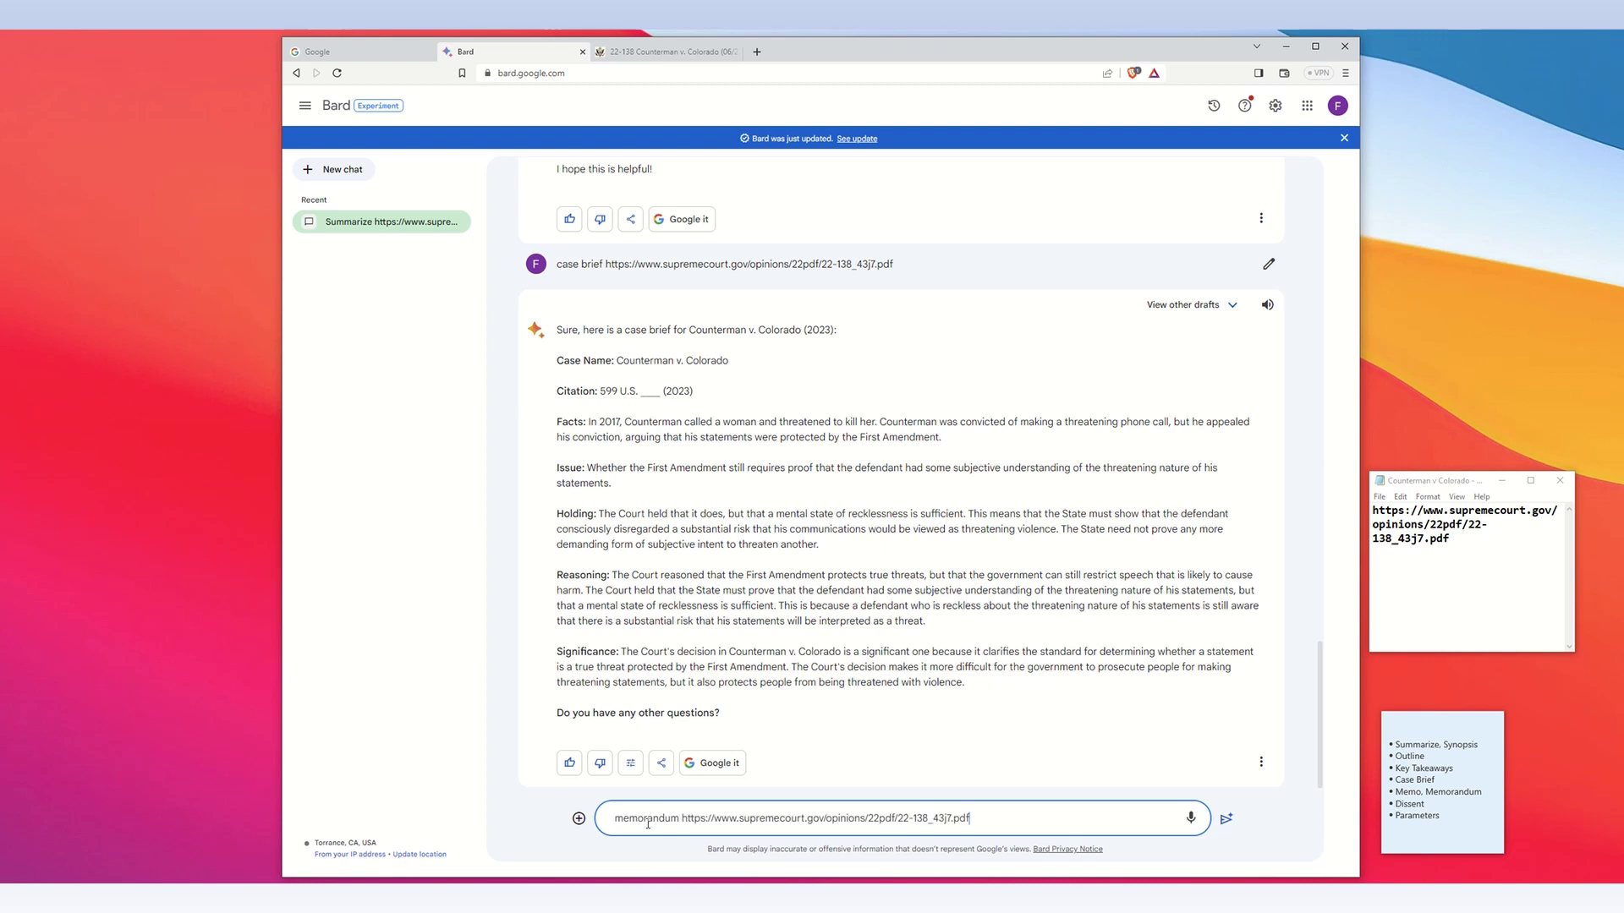
pyautogui.press('Return')
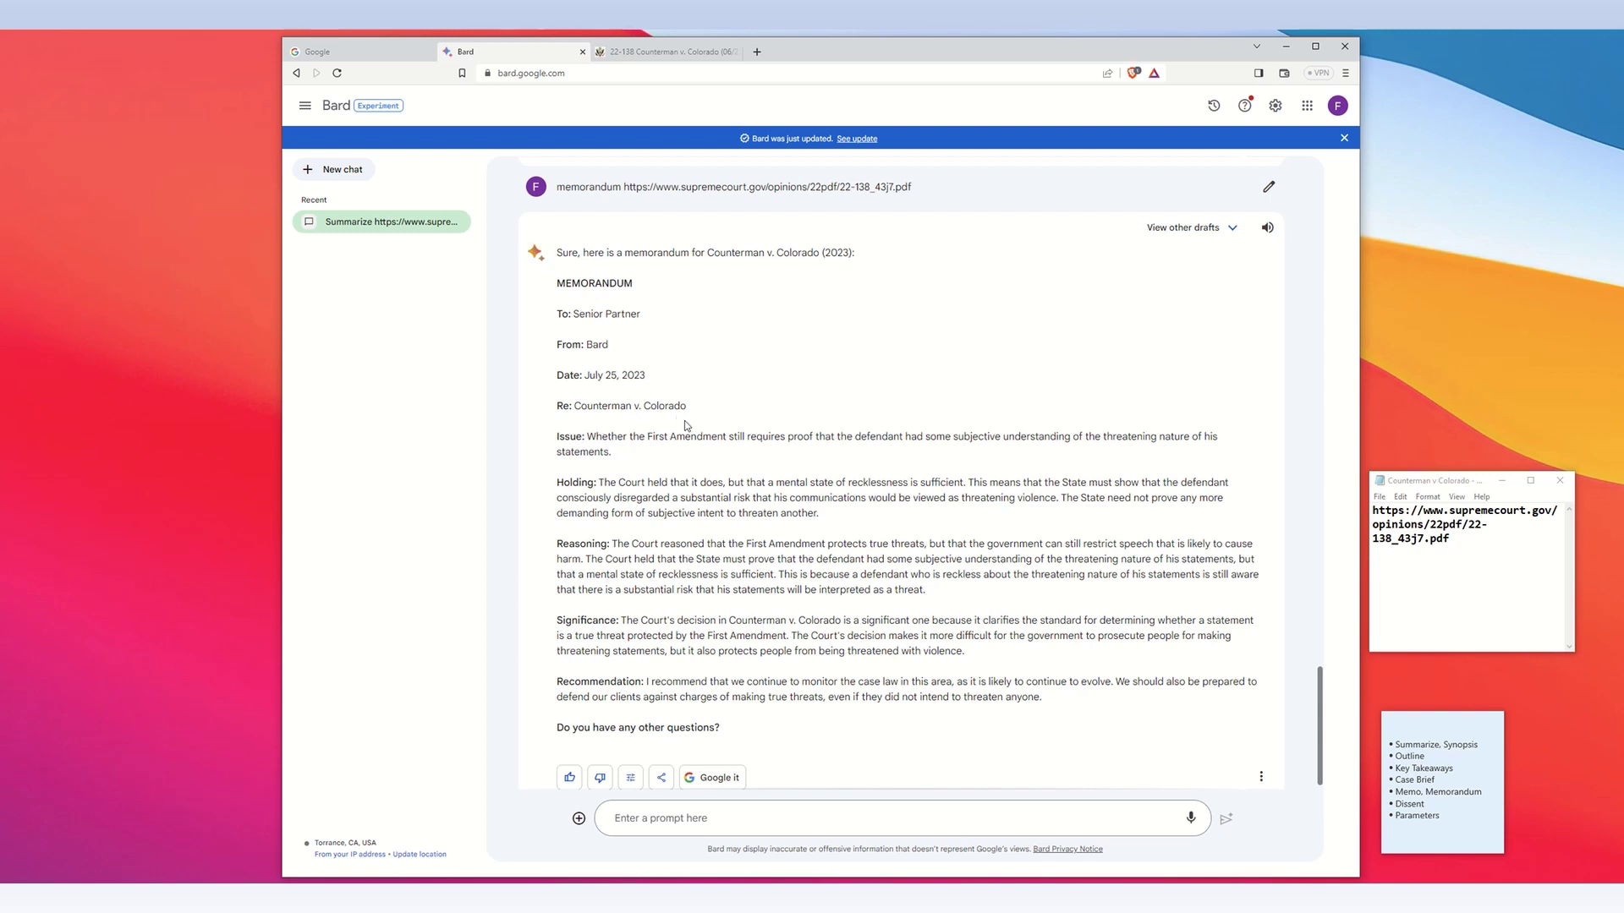
pyautogui.click(666, 817)
pyautogui.write('irac')
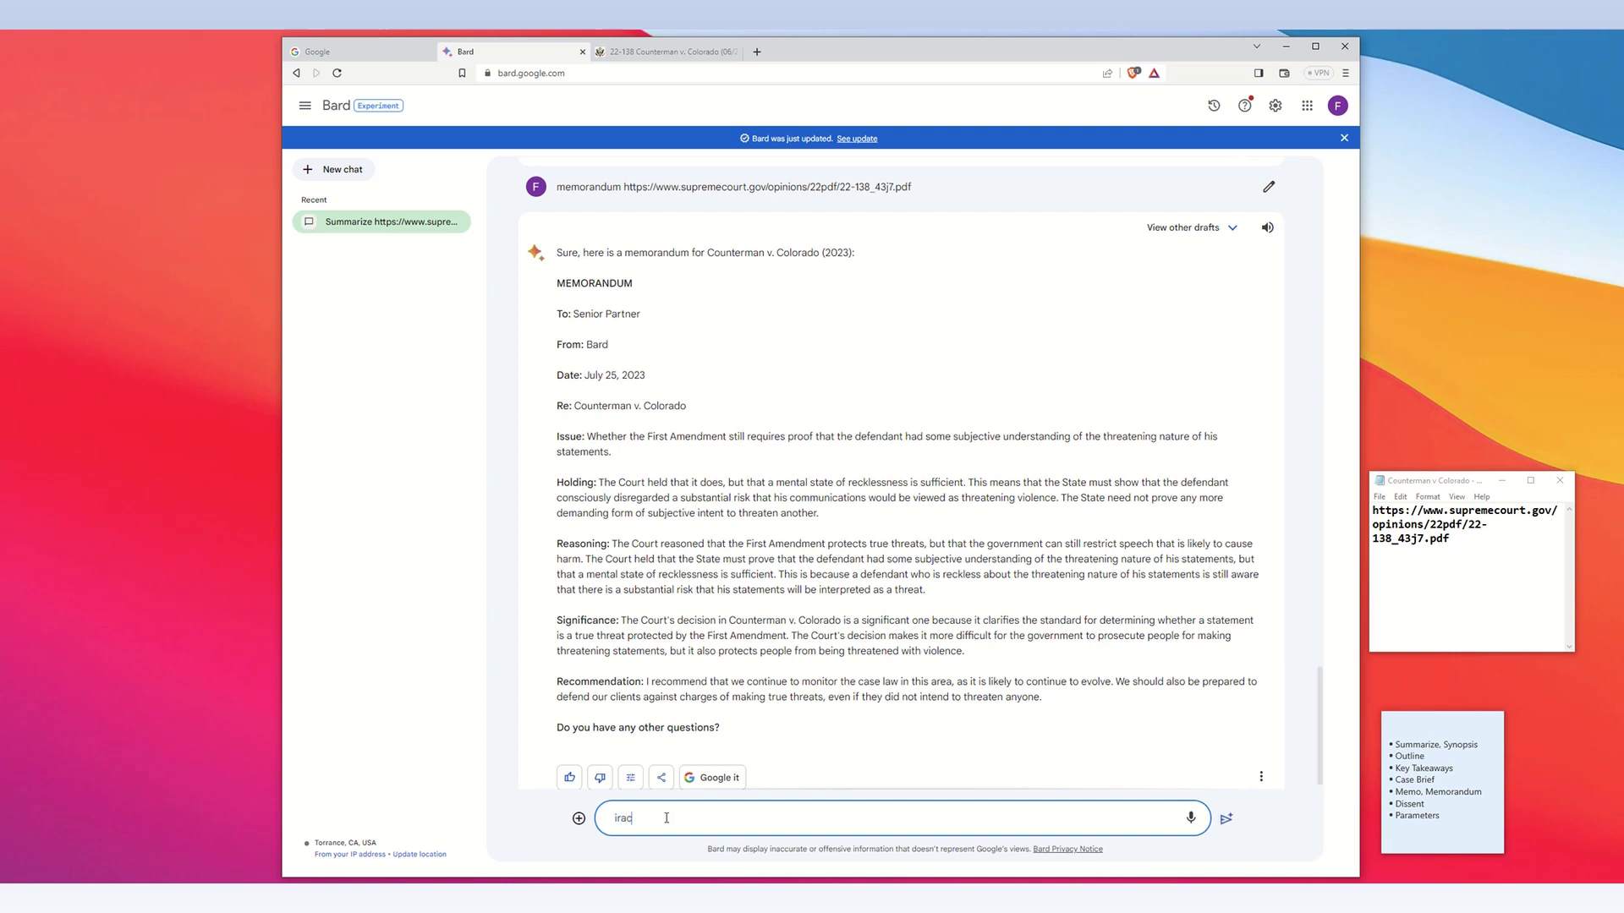
pyautogui.write('https://www.supremecourt.gov/opinions/22pdf/22-138_43j7.pdf')
pyautogui.press('Return')
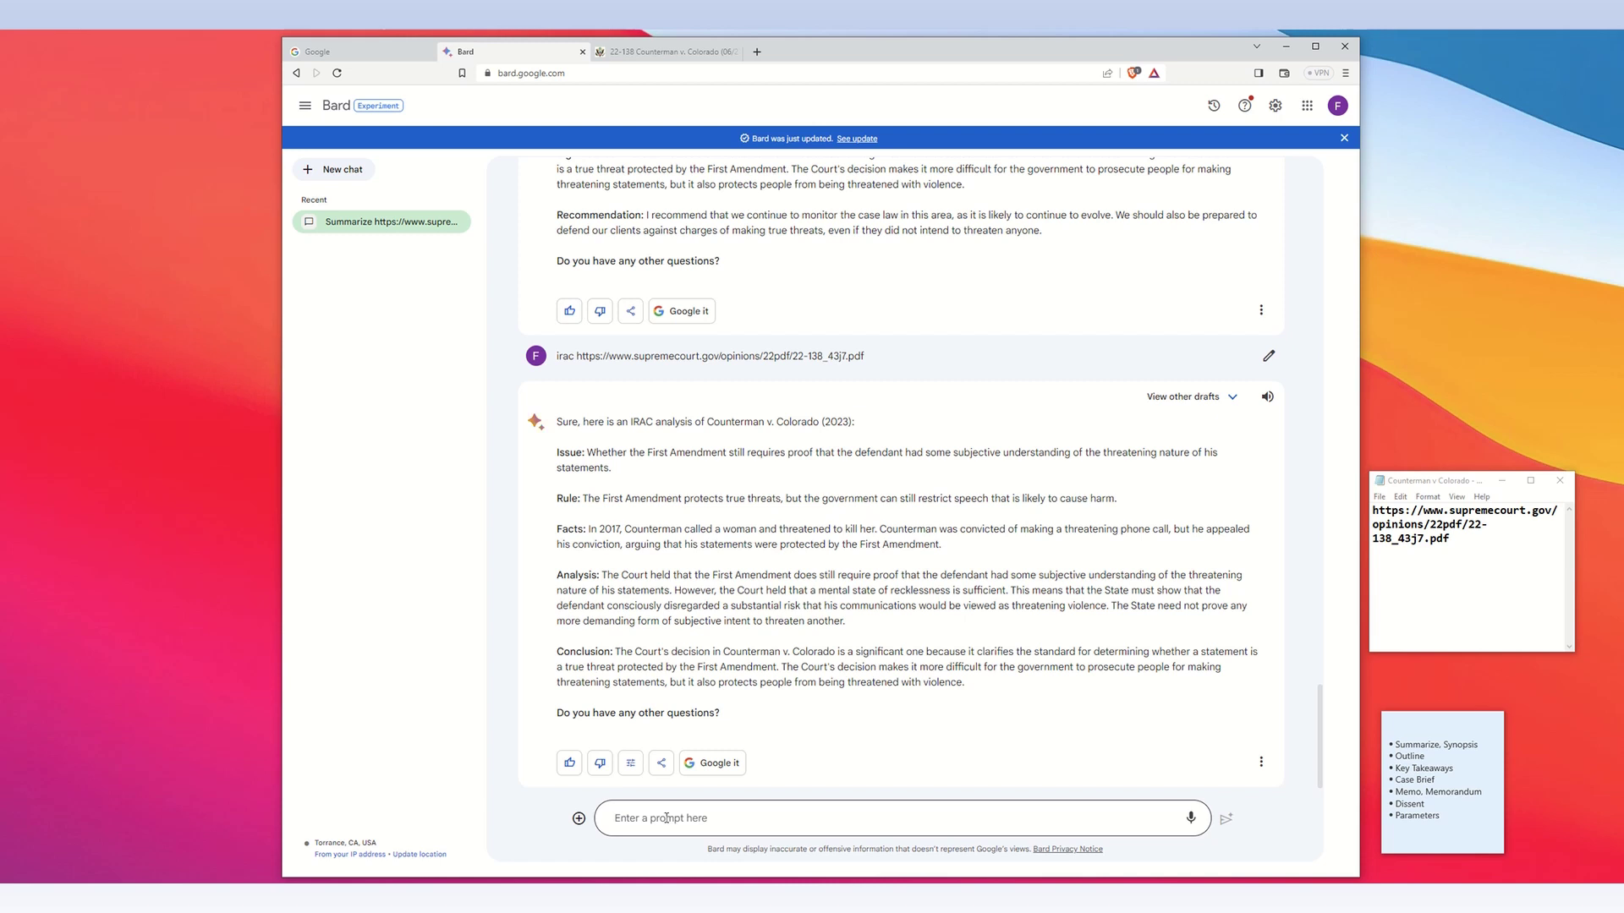
pyautogui.click(667, 818)
pyautogui.write('dr')
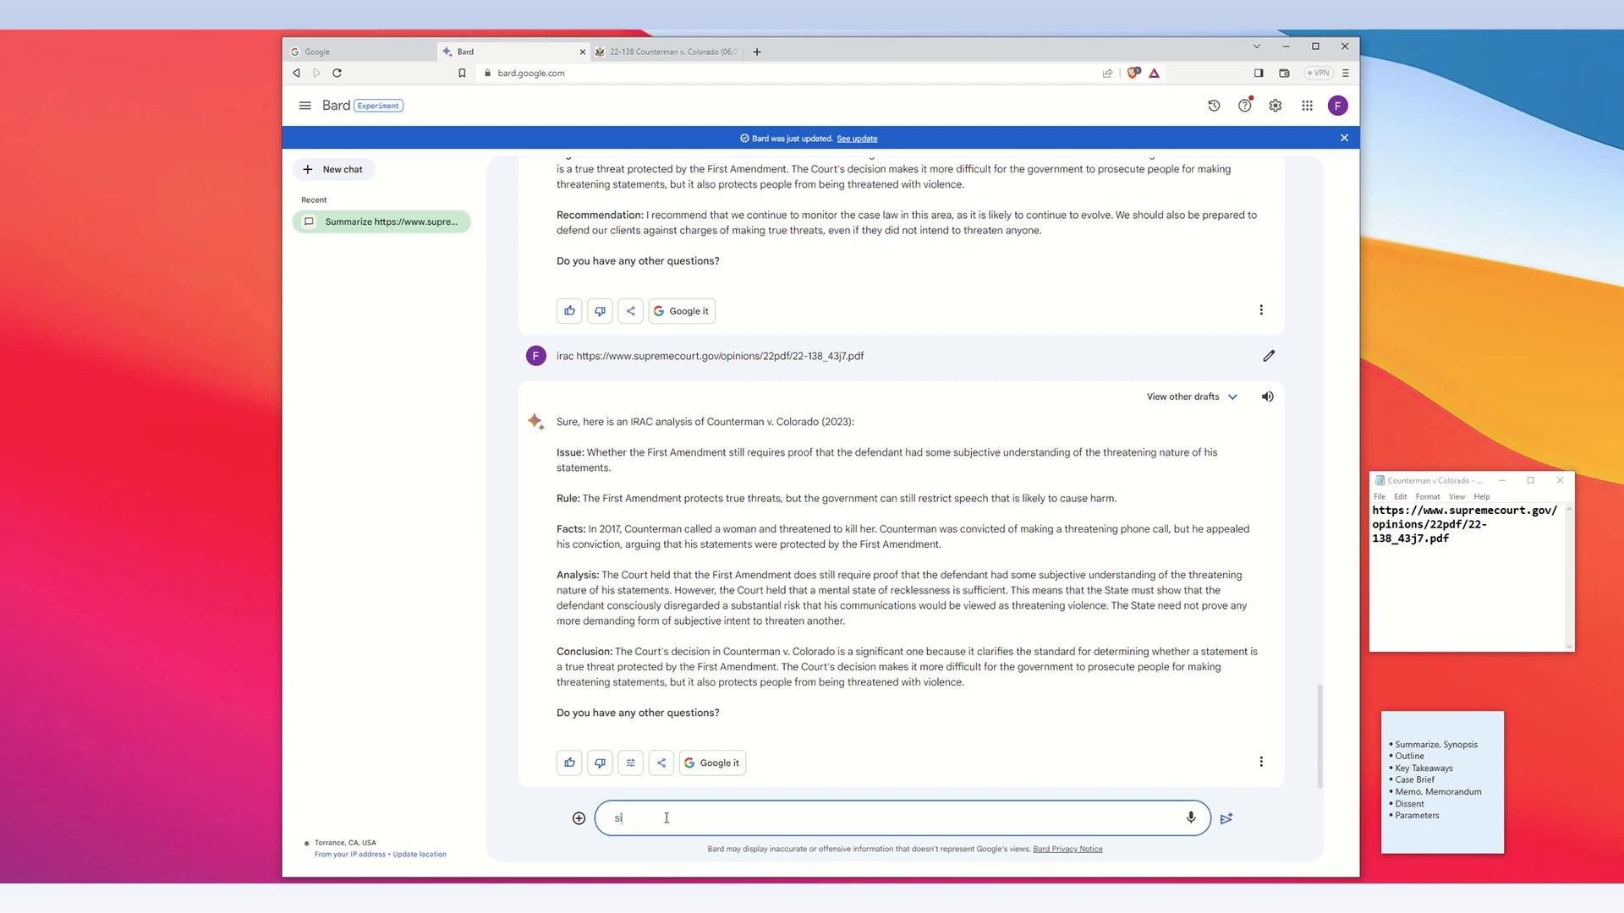
pyautogui.press('BackSpace')
pyautogui.press('BackSpace')
pyautogui.write('dissent')
pyautogui.write('https://www.supremecourt.gov/opinions/22pdf/22-138_43j7.pdf')
pyautogui.press('Return')
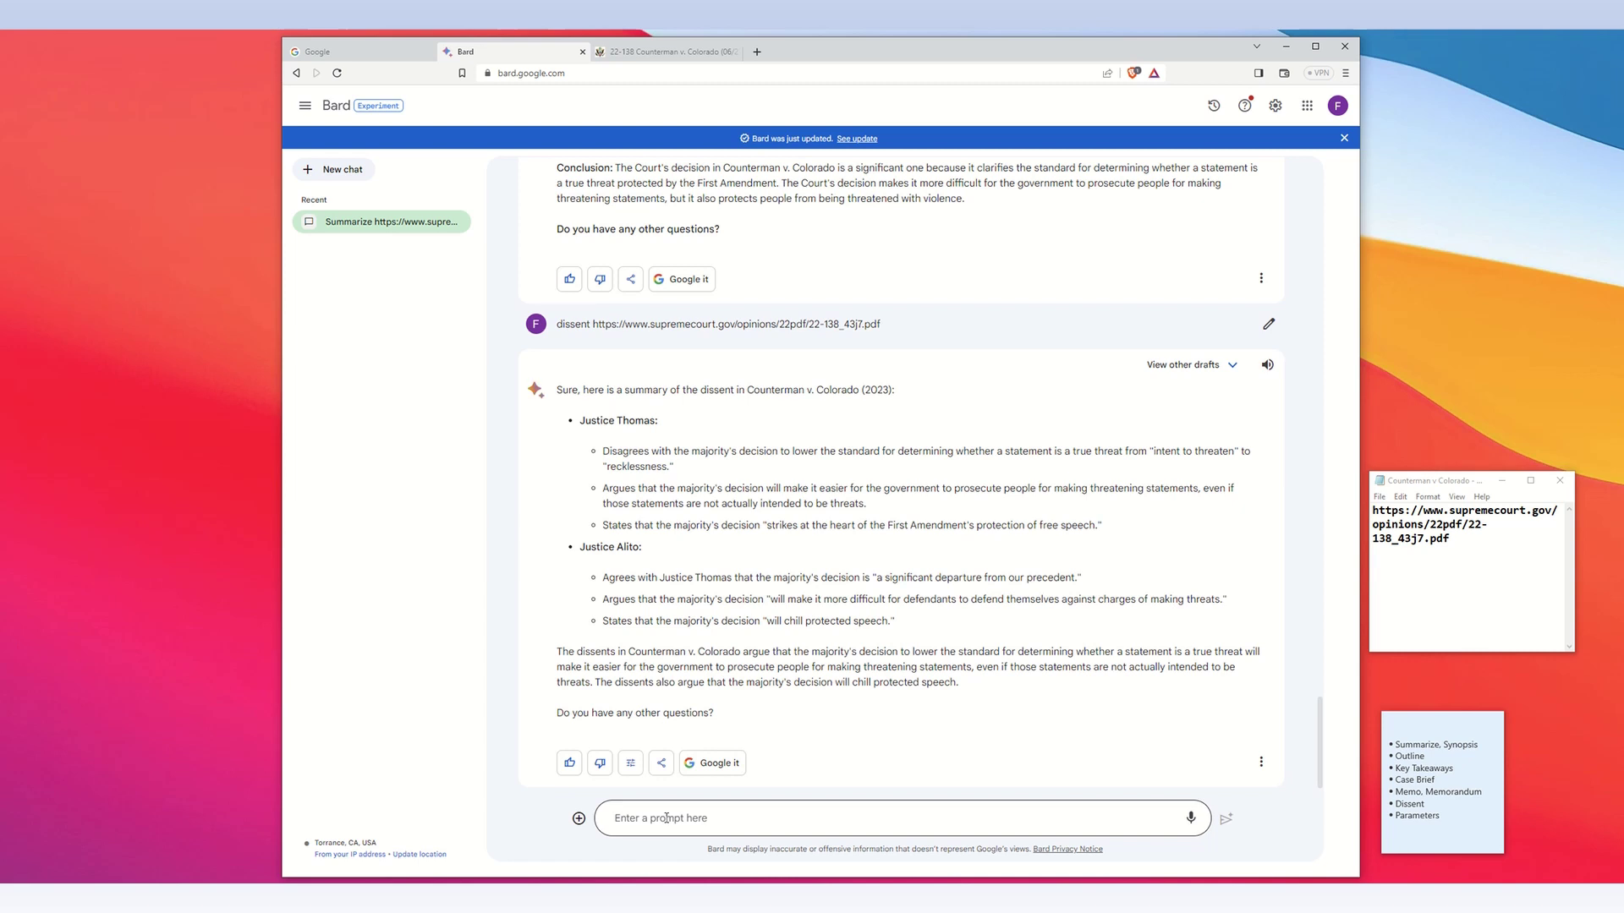
pyautogui.click(647, 818)
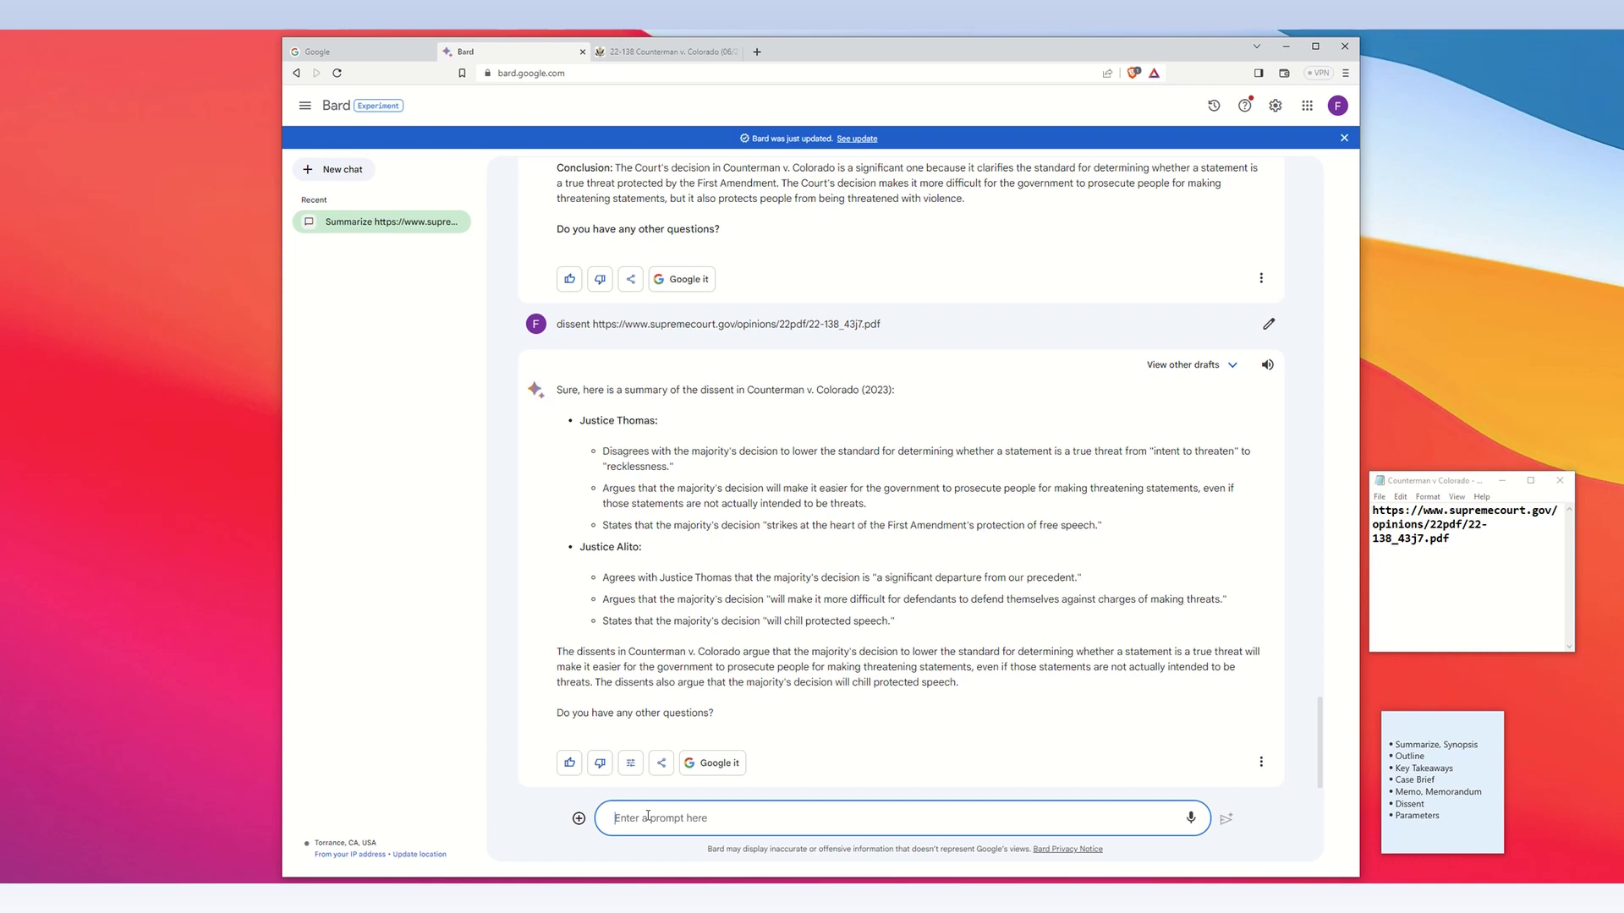
pyautogui.write('summarize in 3 sentence')
pyautogui.write('https://www.supremecourt.gov/opinions/22pdf/22-138_43j7.pdf')
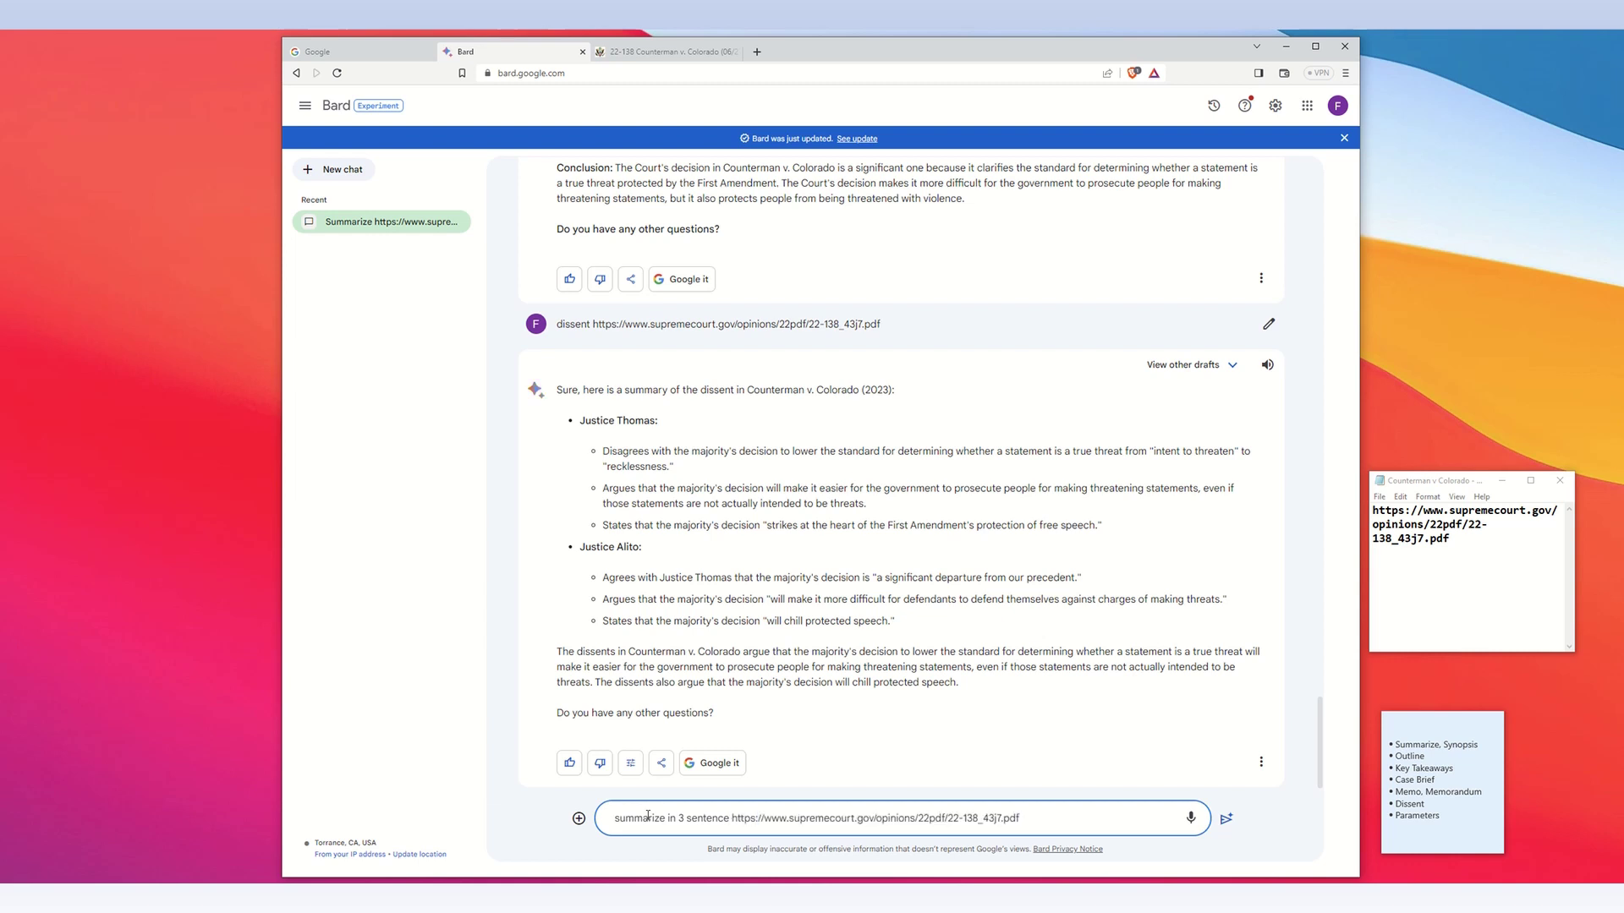
pyautogui.press('Return')
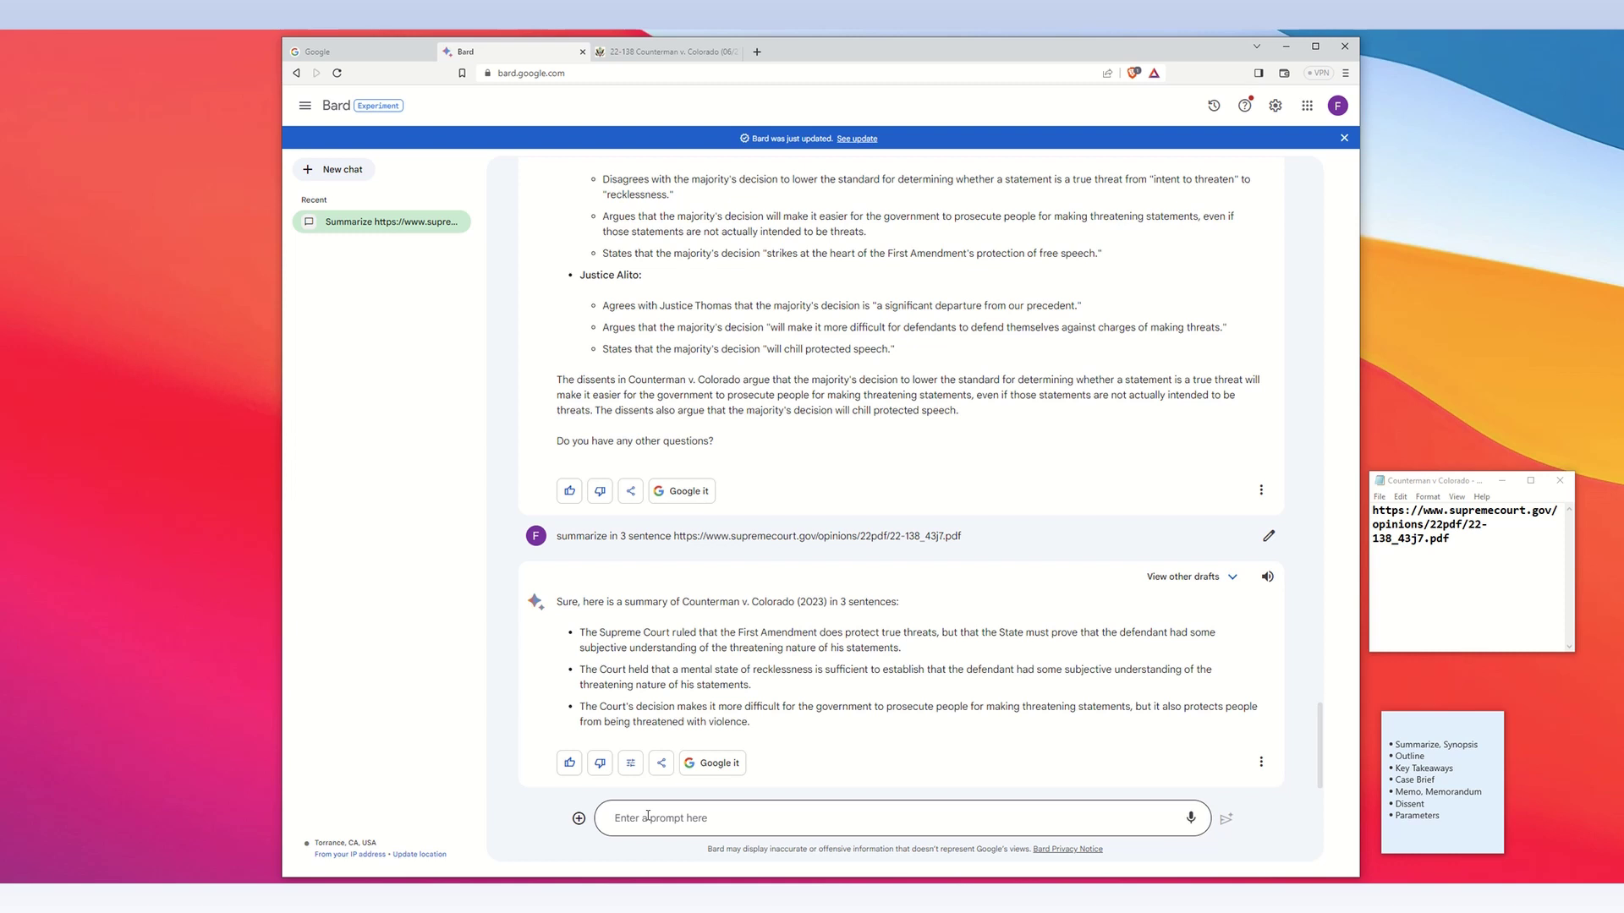
pyautogui.click(657, 819)
pyautogui.write('summa')
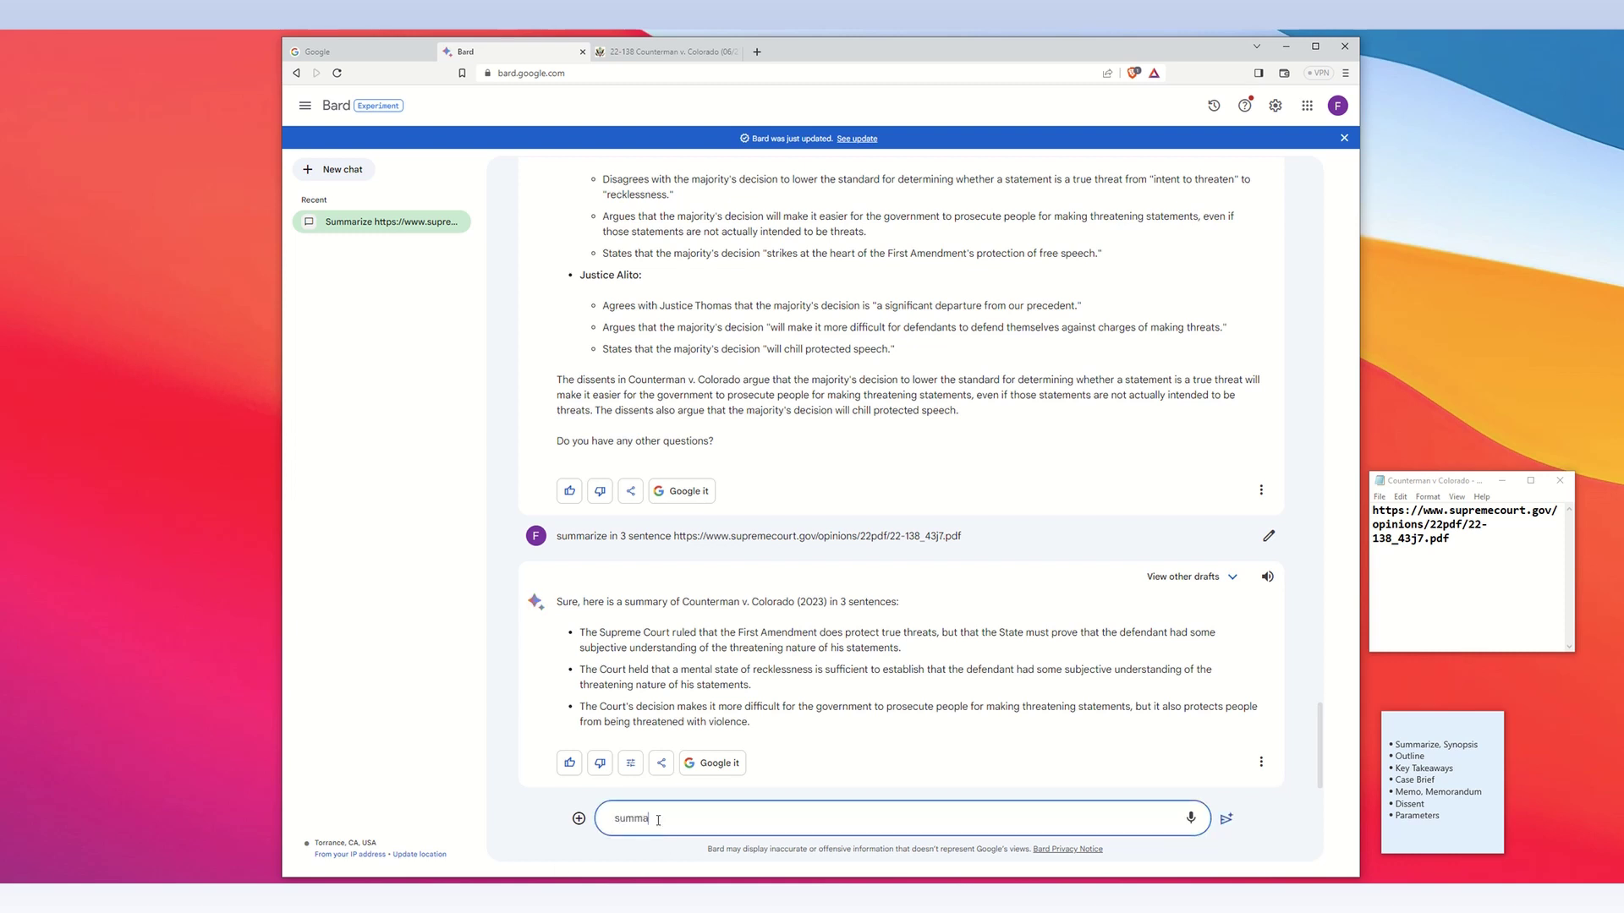
pyautogui.write('rze')
pyautogui.press('BackSpace')
pyautogui.write('https://www.supremecourt.gov/opinions/22pdf/22-138_43j7.pdf')
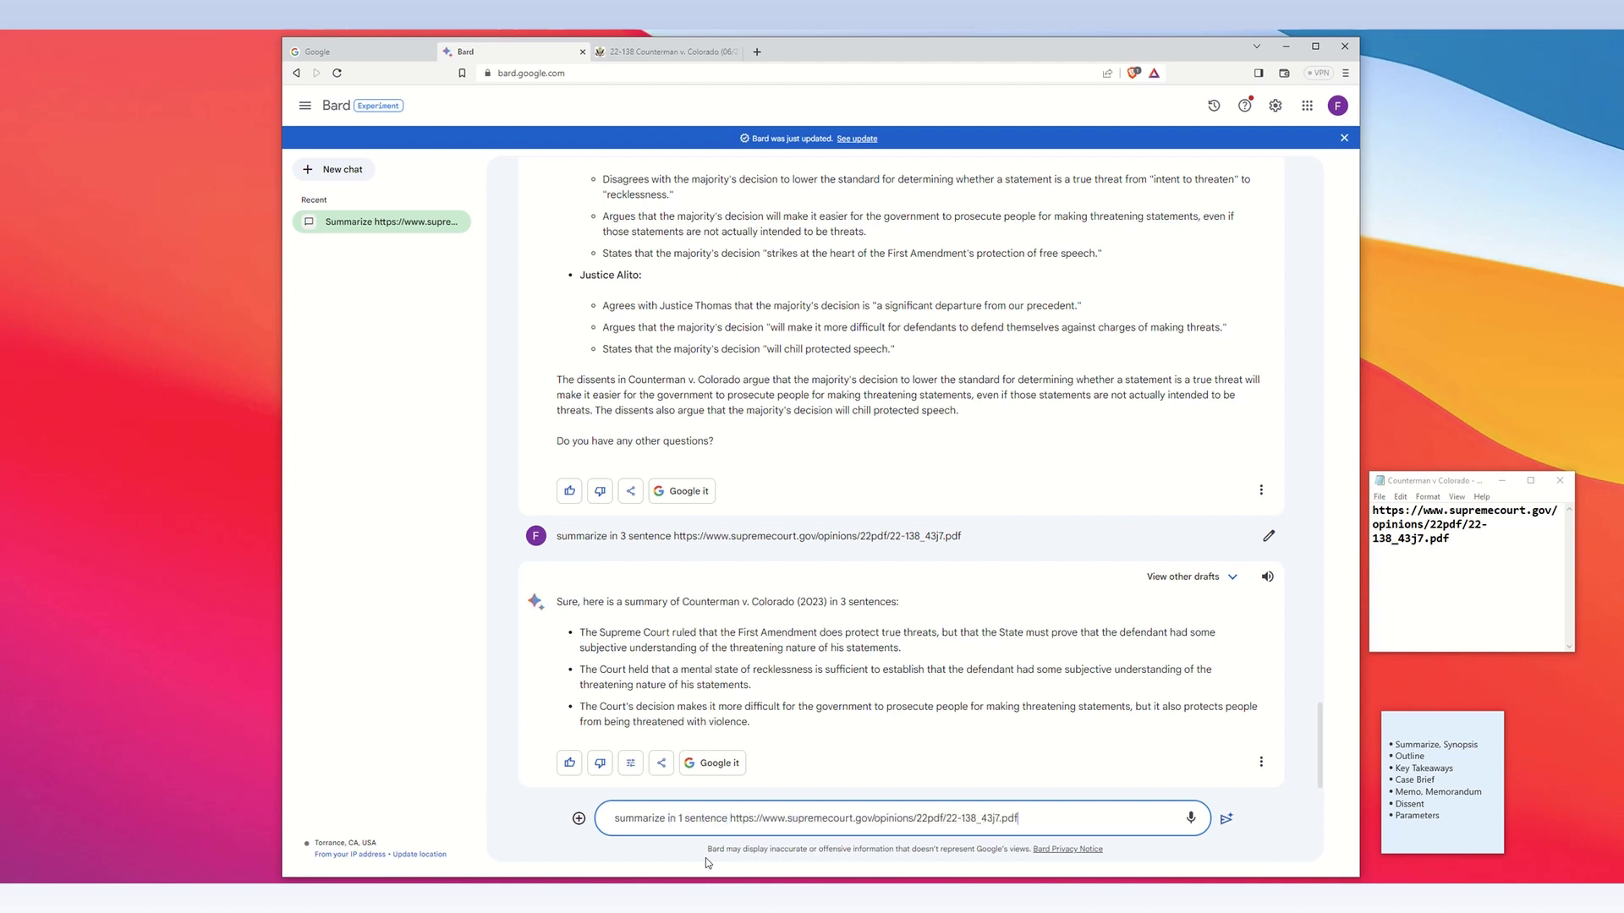
pyautogui.press('Return')
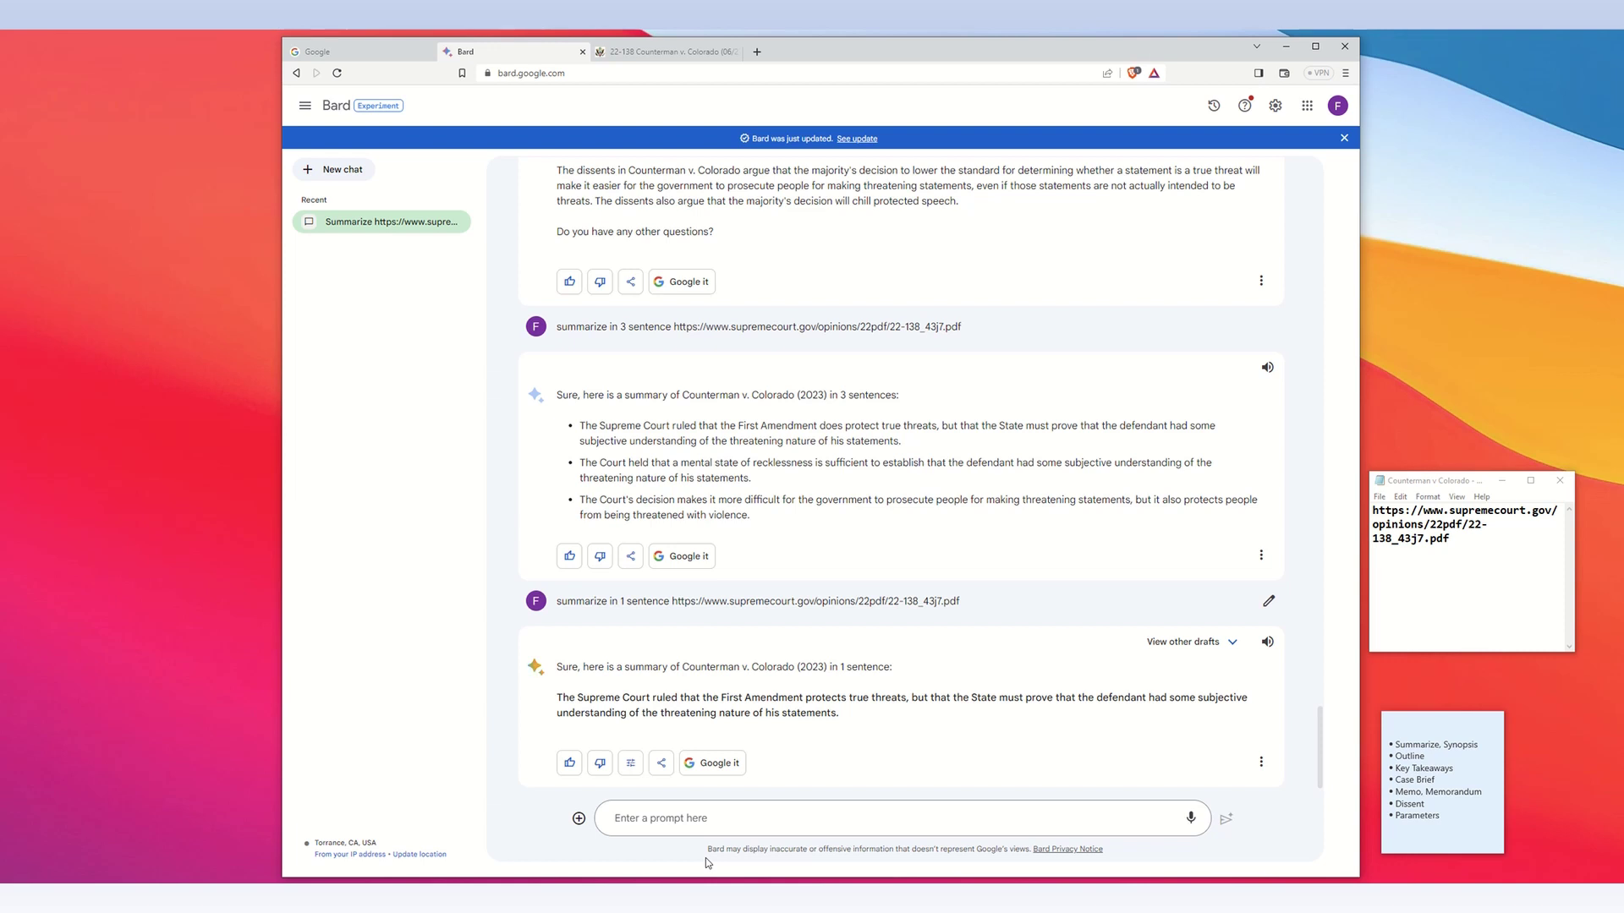
# Step: View the Counterman v. Colorado opinion PDF, return to Bard and have the one-sentence summary read aloud
pyautogui.click(654, 49)
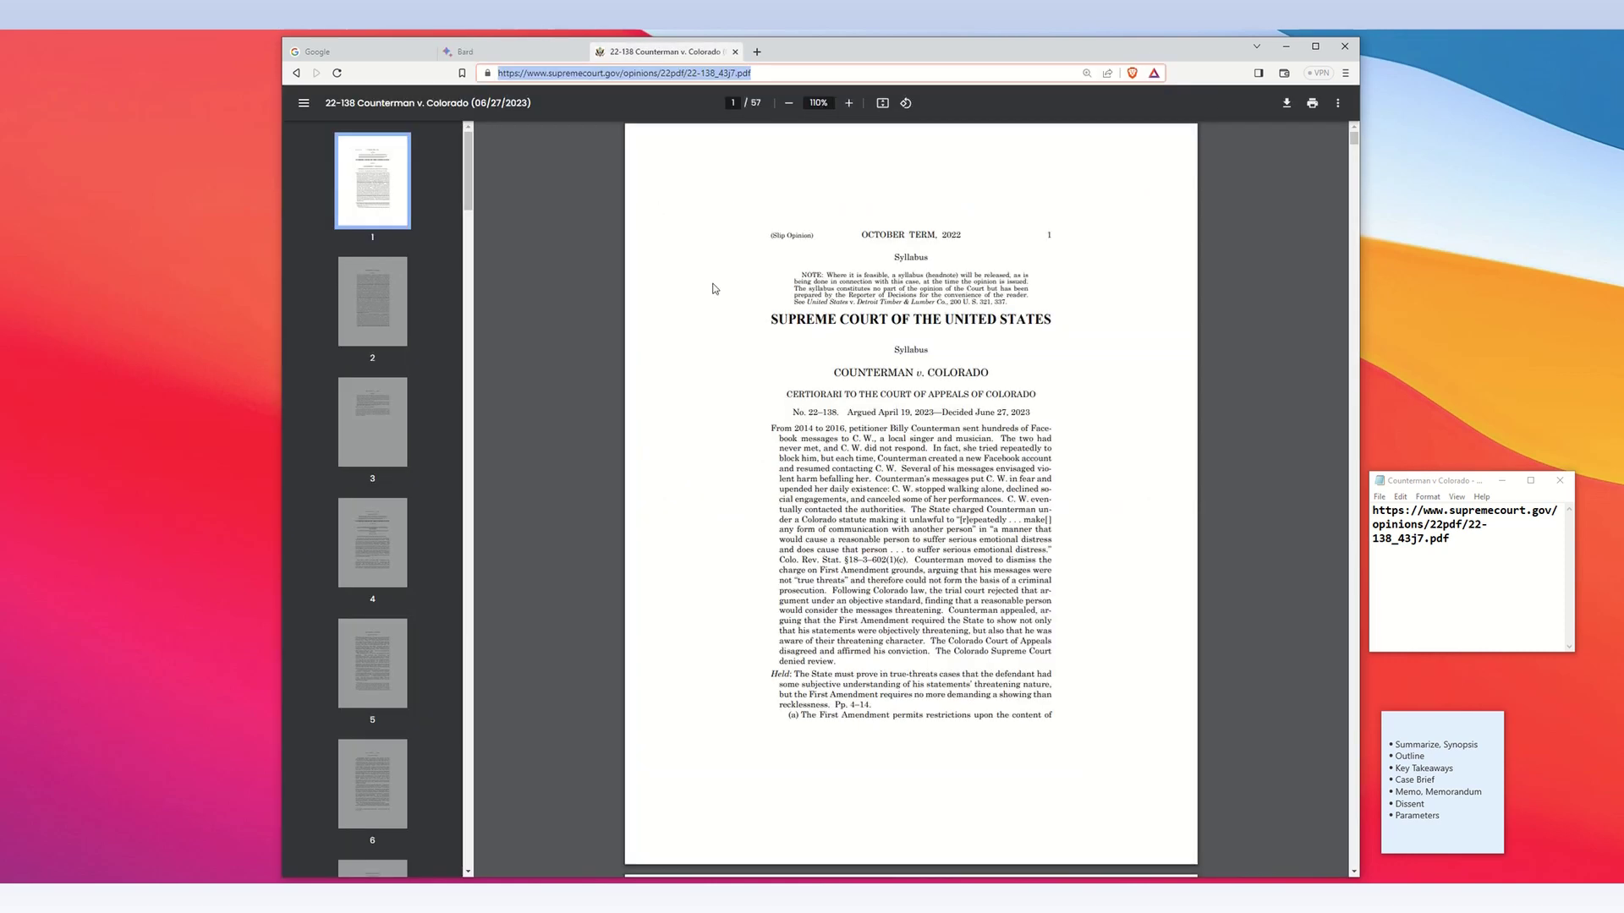
pyautogui.click(544, 58)
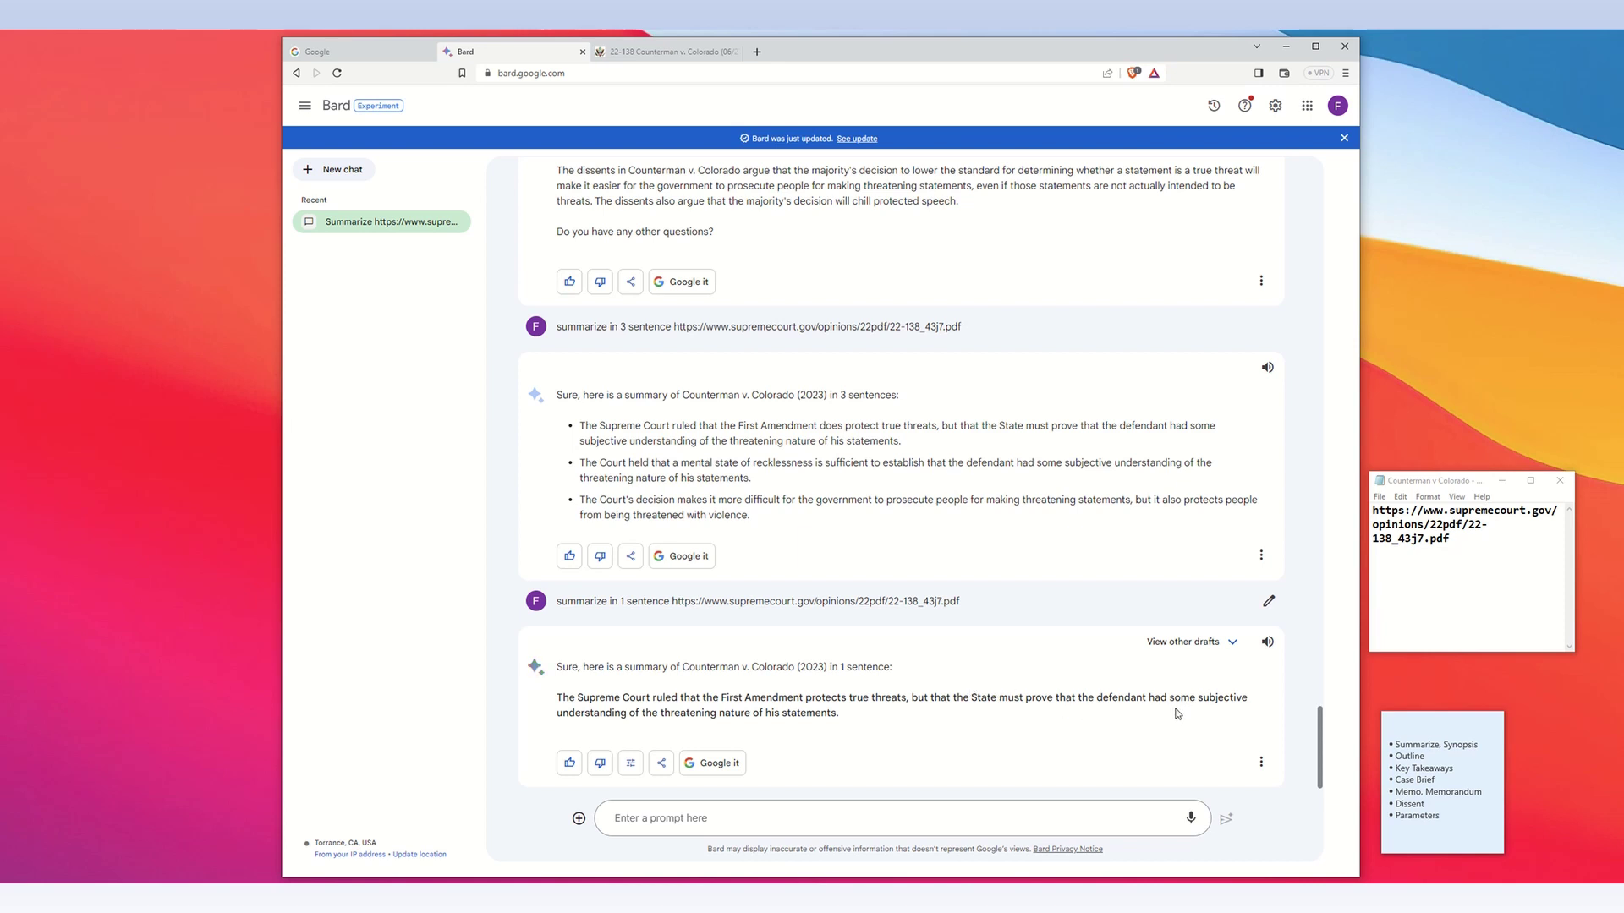
pyautogui.click(1272, 653)
pyautogui.click(709, 822)
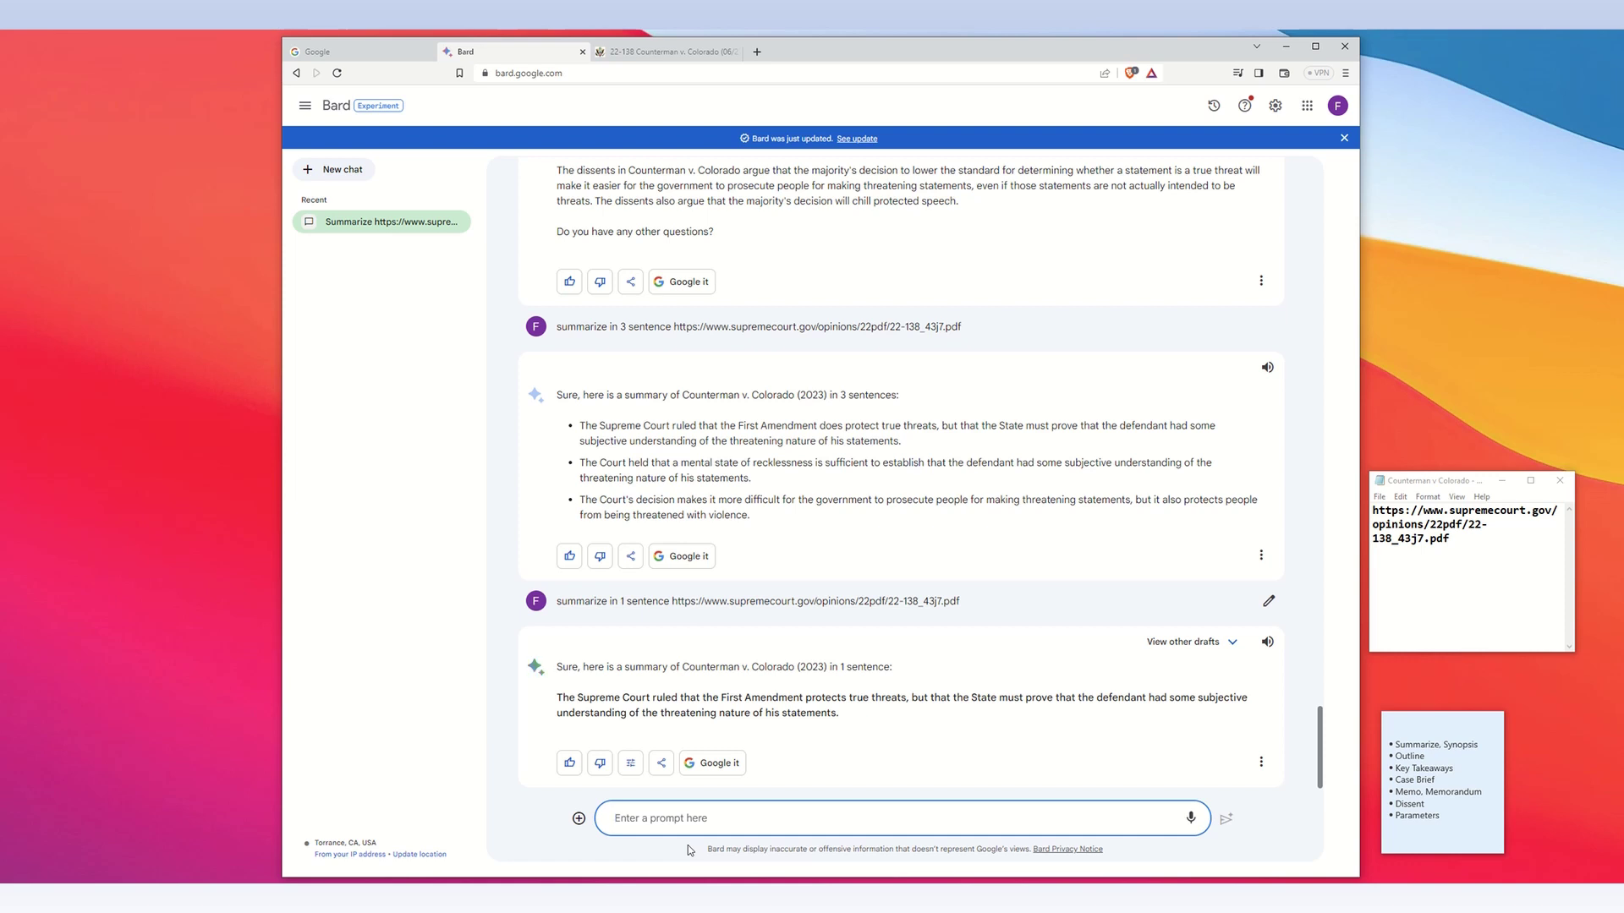
pyautogui.write('Wirte')
pyautogui.press('BackSpace')
pyautogui.press('BackSpace')
pyautogui.press('BackSpace')
pyautogui.press('BackSpace')
pyautogui.write('riute legal memorandum in')
pyautogui.write('less than ')
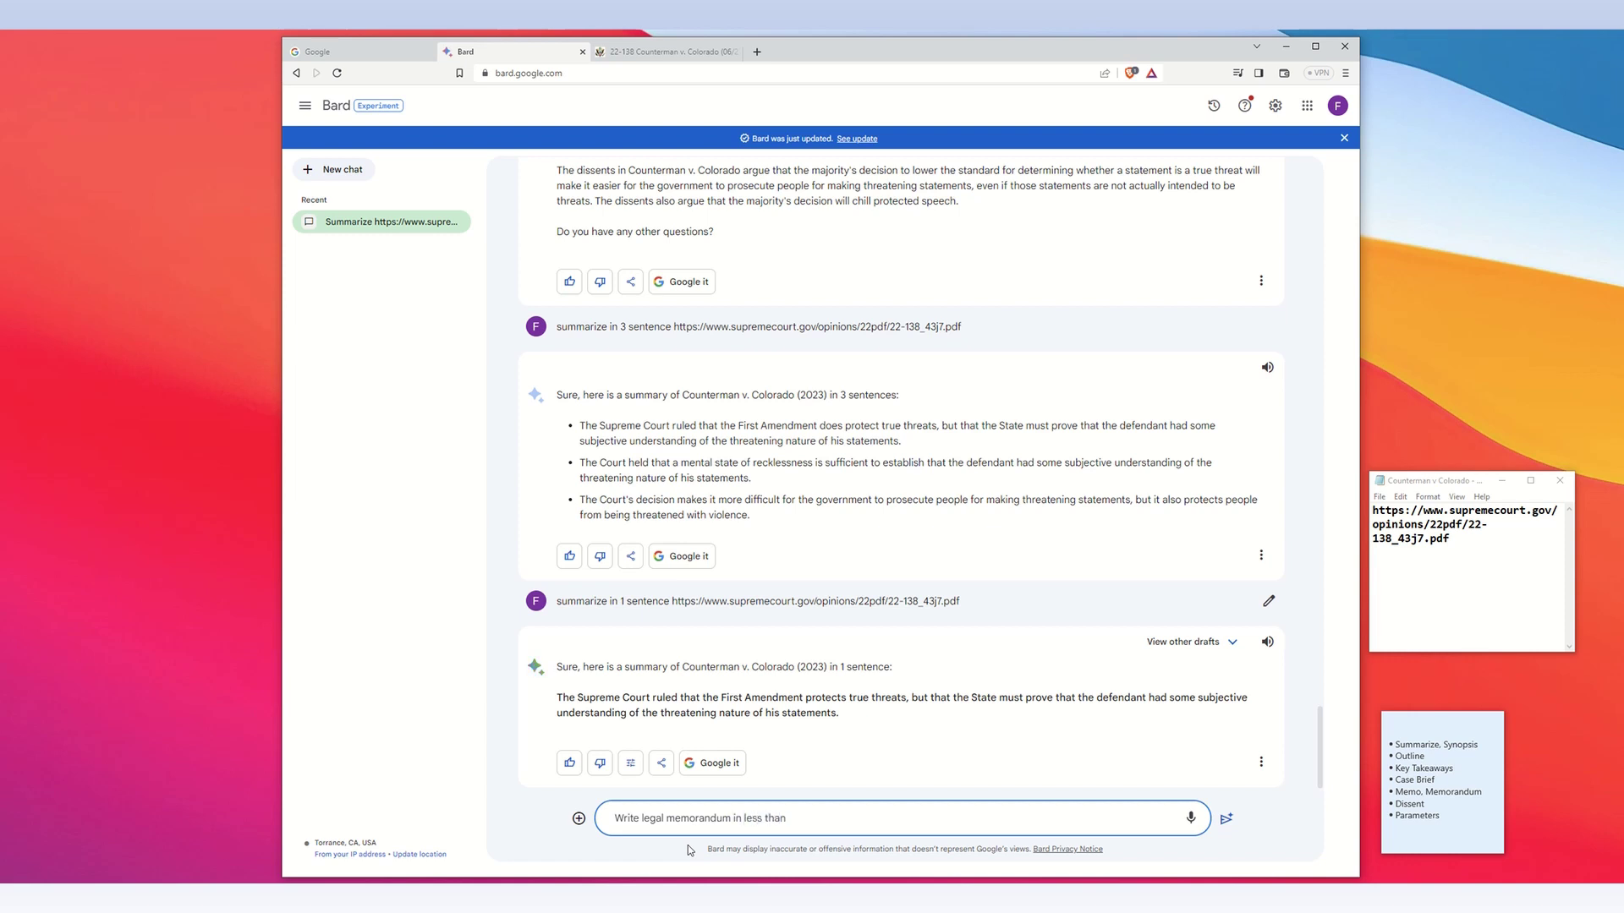
pyautogui.write('100 wod')
pyautogui.press('BackSpace')
pyautogui.write('rds')
pyautogui.write('https://www.supremecourt.gov/opinions/22pdf/22-138_43j7.pdf')
pyautogui.press('Return')
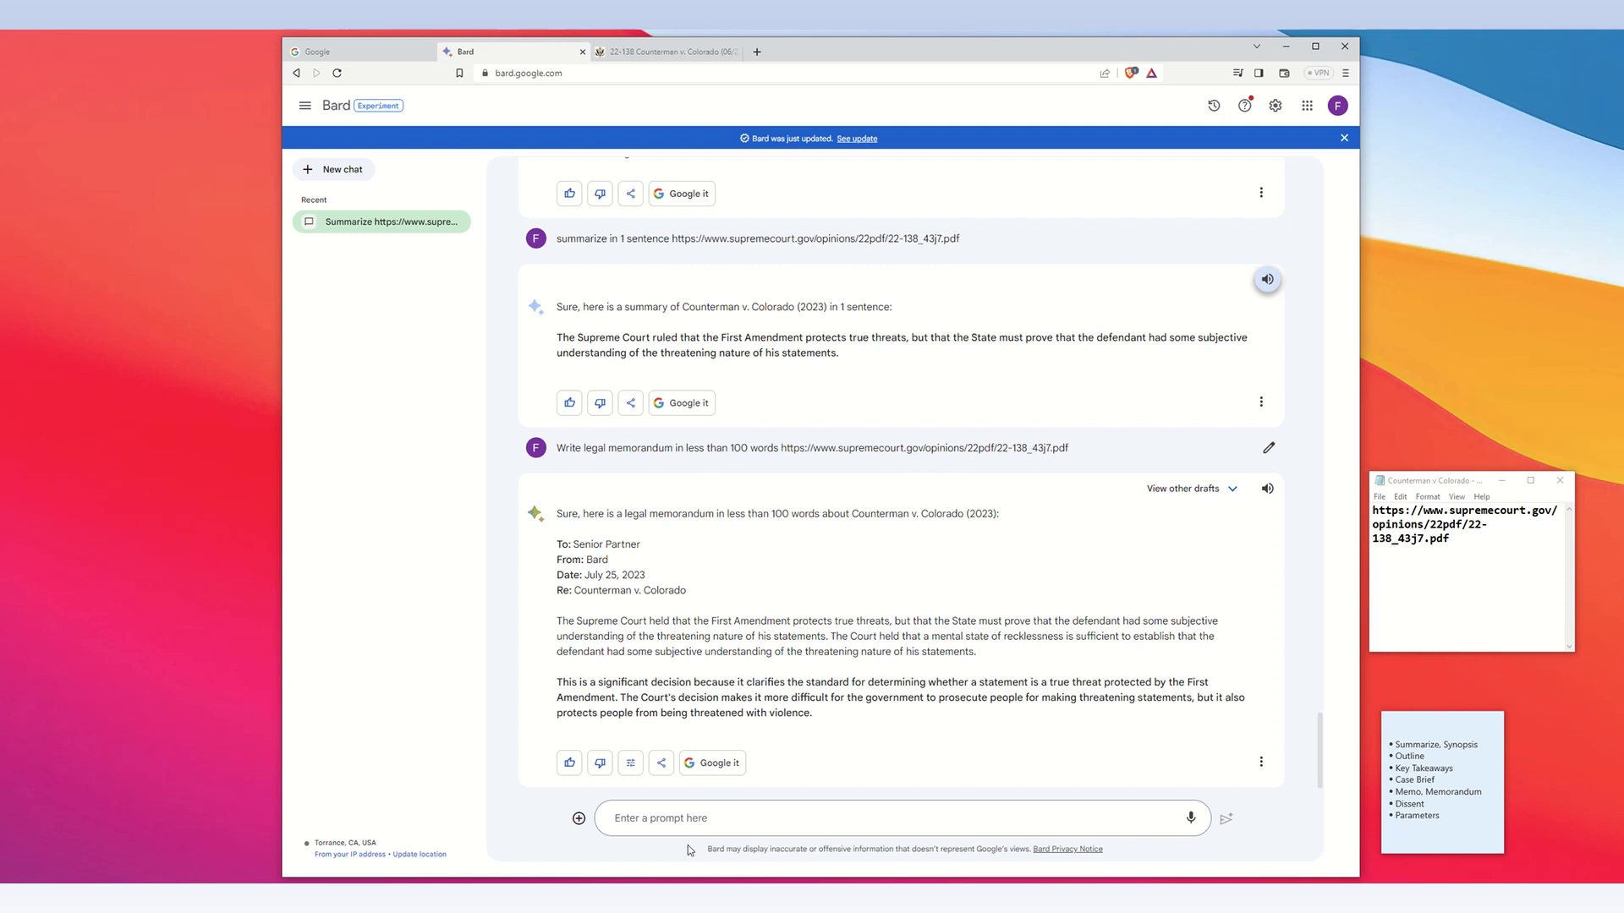
pyautogui.click(753, 824)
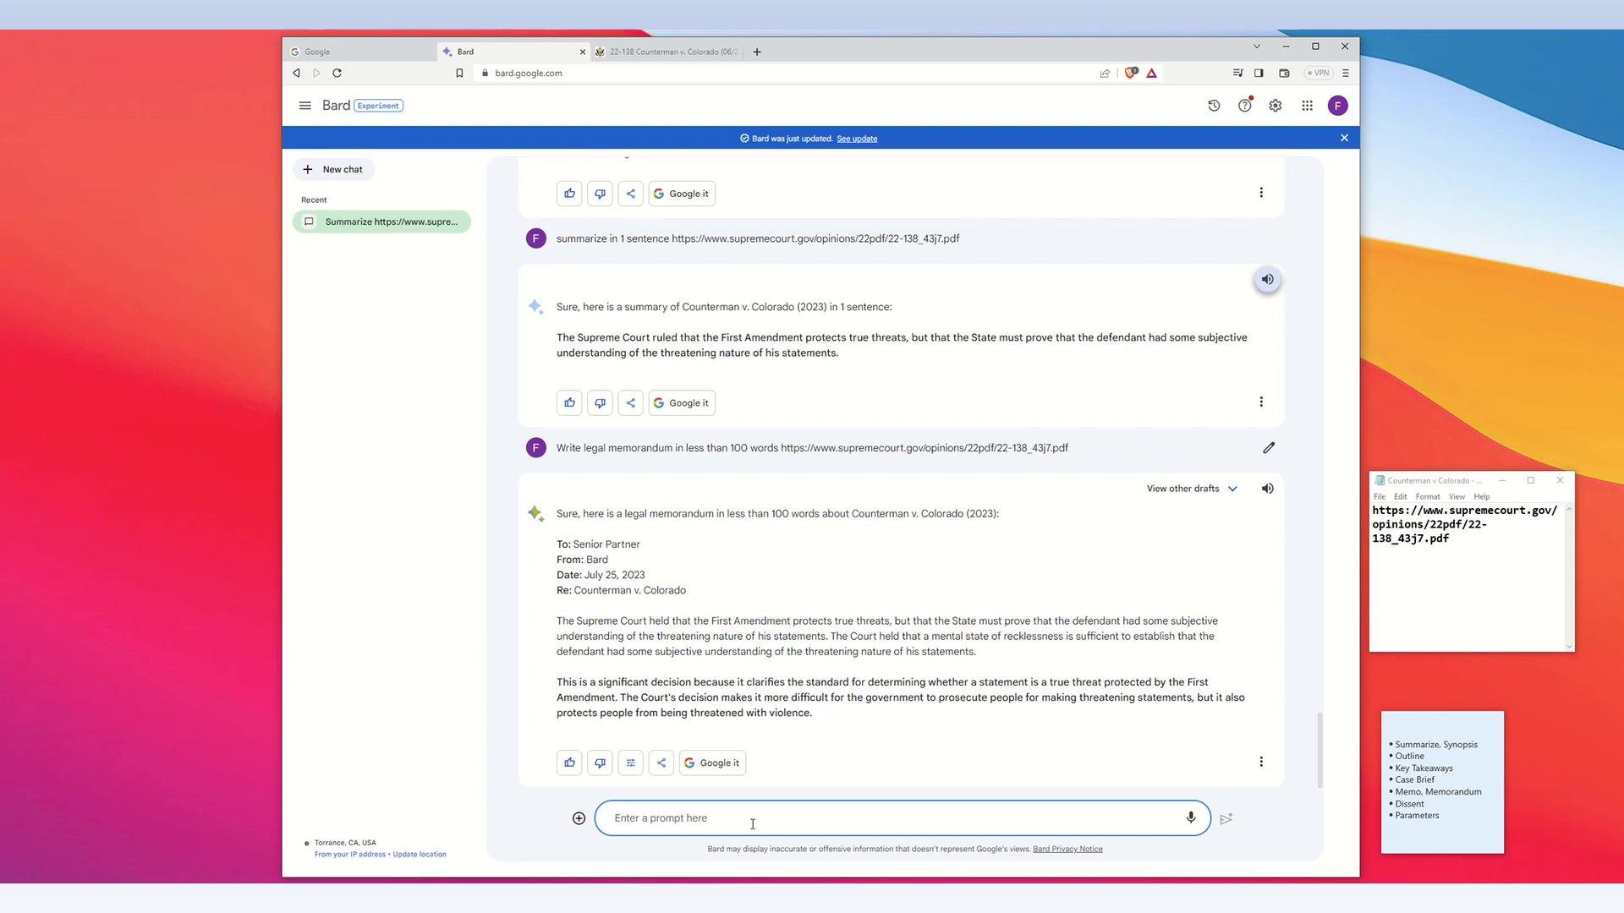
pyautogui.write('summary of s')
pyautogui.press('BackSpace')
pyautogui.write('de')
pyautogui.press('BackSpace')
pyautogui.write('issent')
pyautogui.write('https://www.supremecourt.gov/opinions/22pdf/22-138_43j7.pdf')
pyautogui.press('Return')
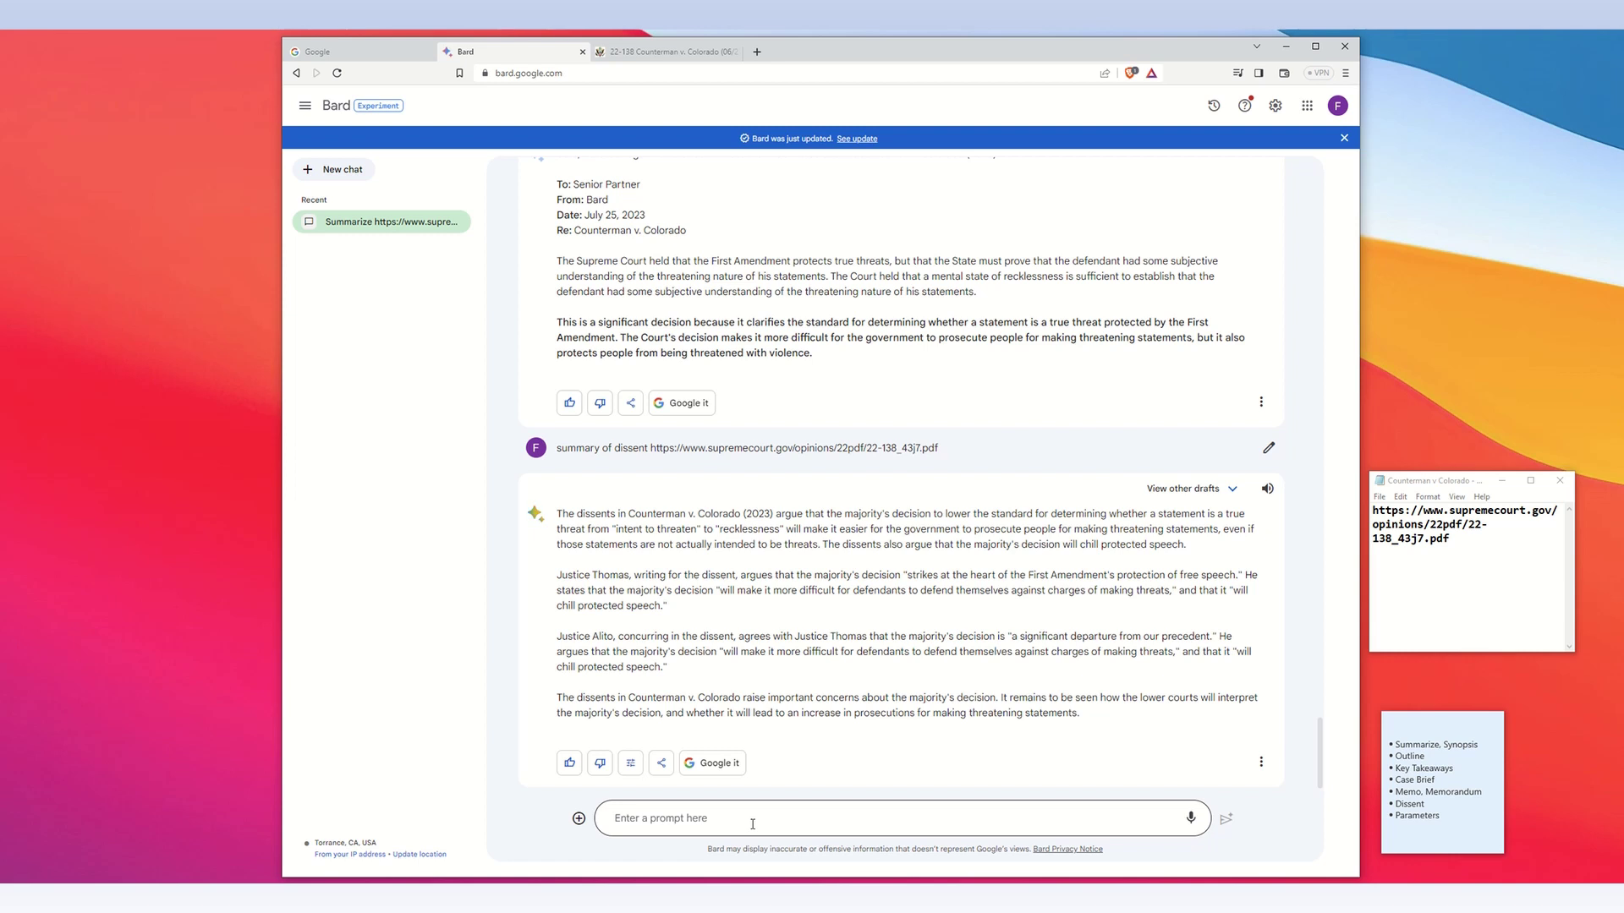
pyautogui.click(753, 823)
pyautogui.write('Wr')
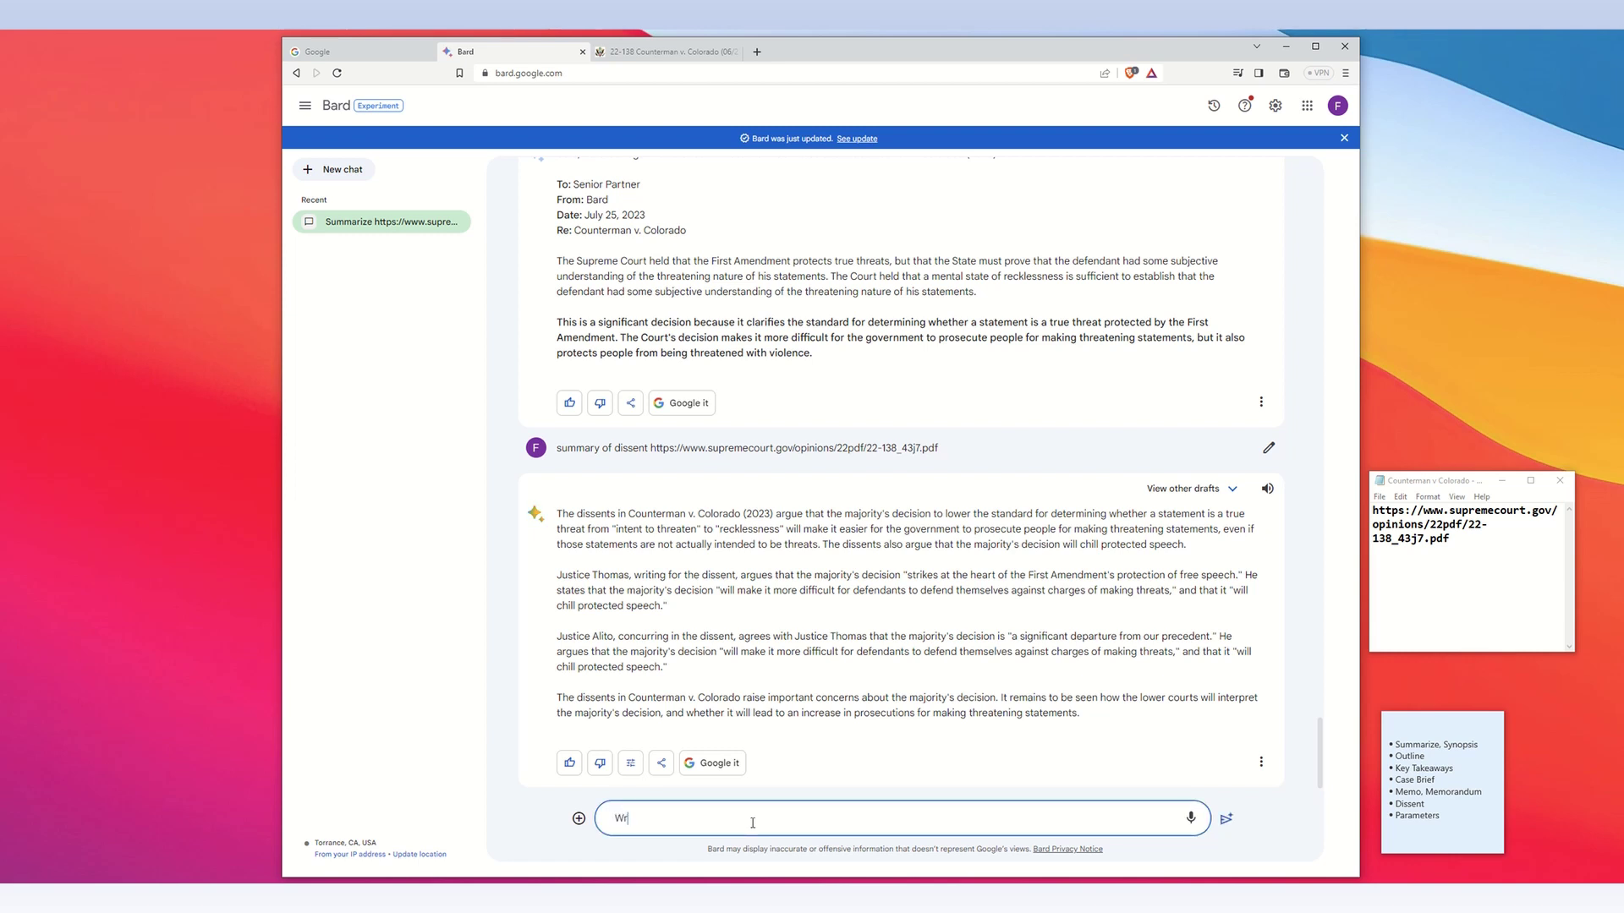
pyautogui.write('ite a legal memorandum')
pyautogui.write('that dissents')
pyautogui.write('https://www.supremecourt.gov/opinions/22pdf/22-138_43j7.pdf')
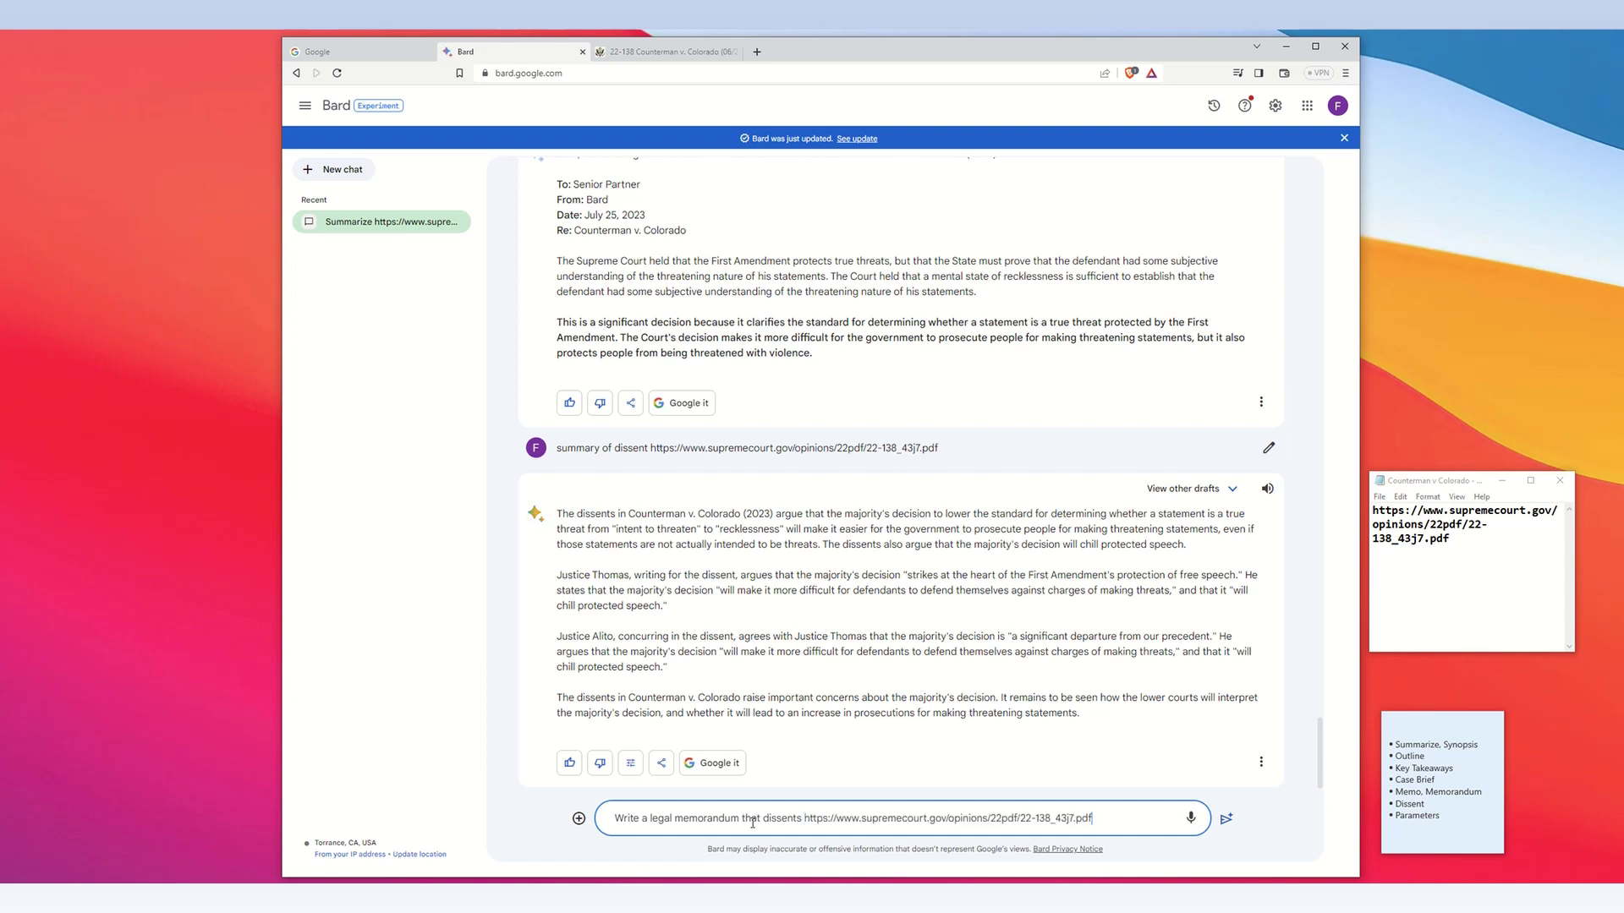
pyautogui.press('Return')
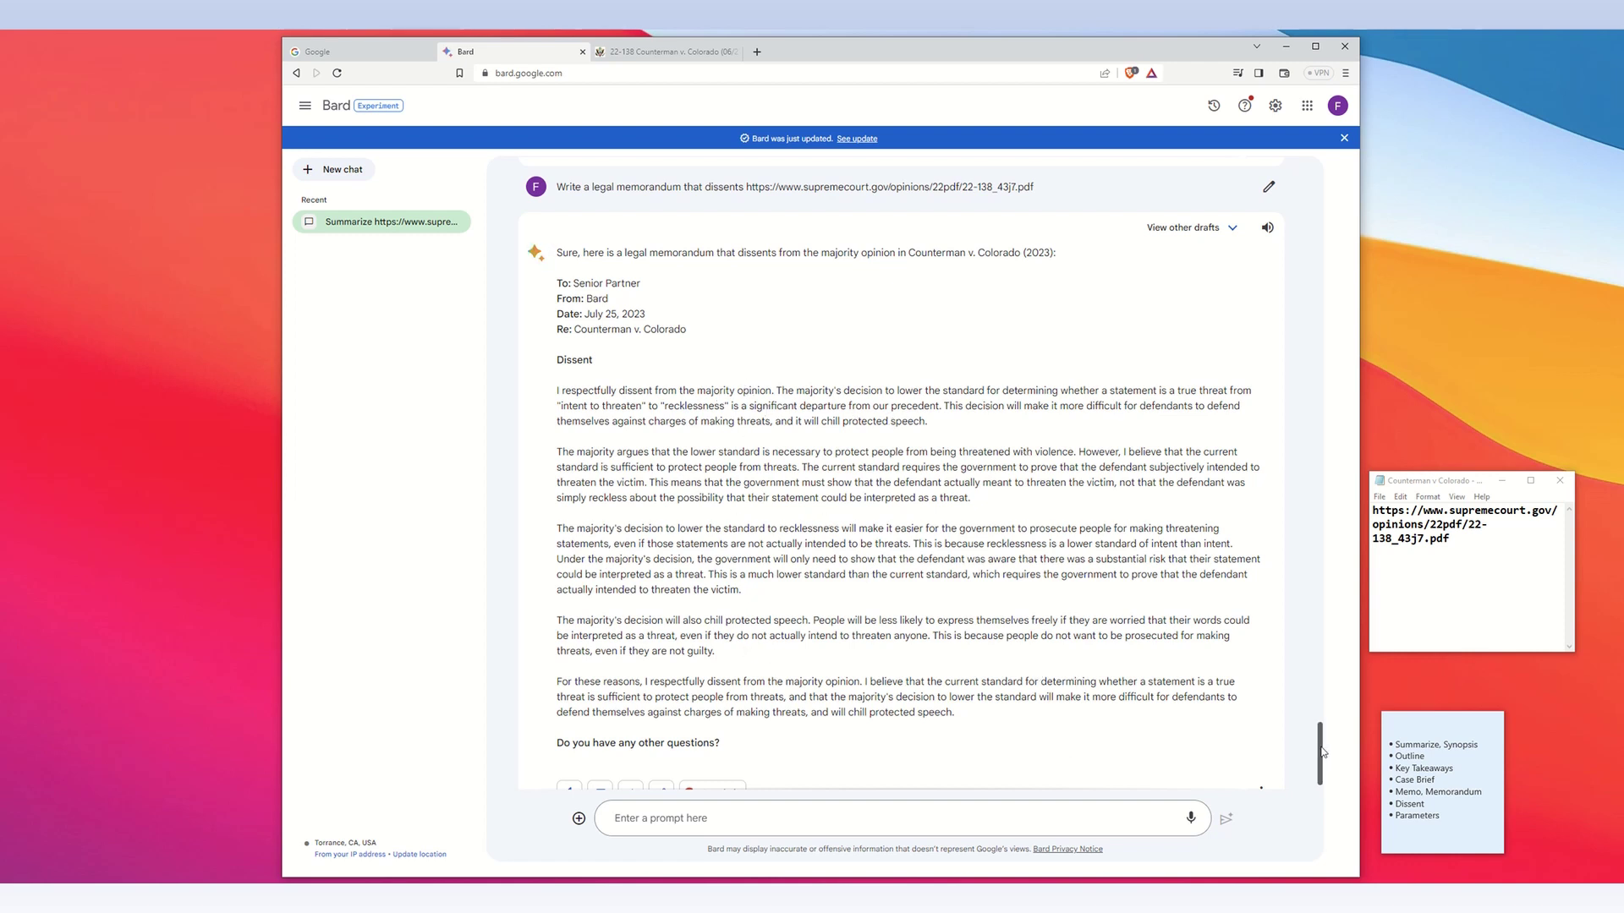
# Step: Read through the dissenting legal memorandum and compare it with the preceding summary of the dissent
pyautogui.scroll(1, 1319, 751)
pyautogui.scroll(-1, 1324, 757)
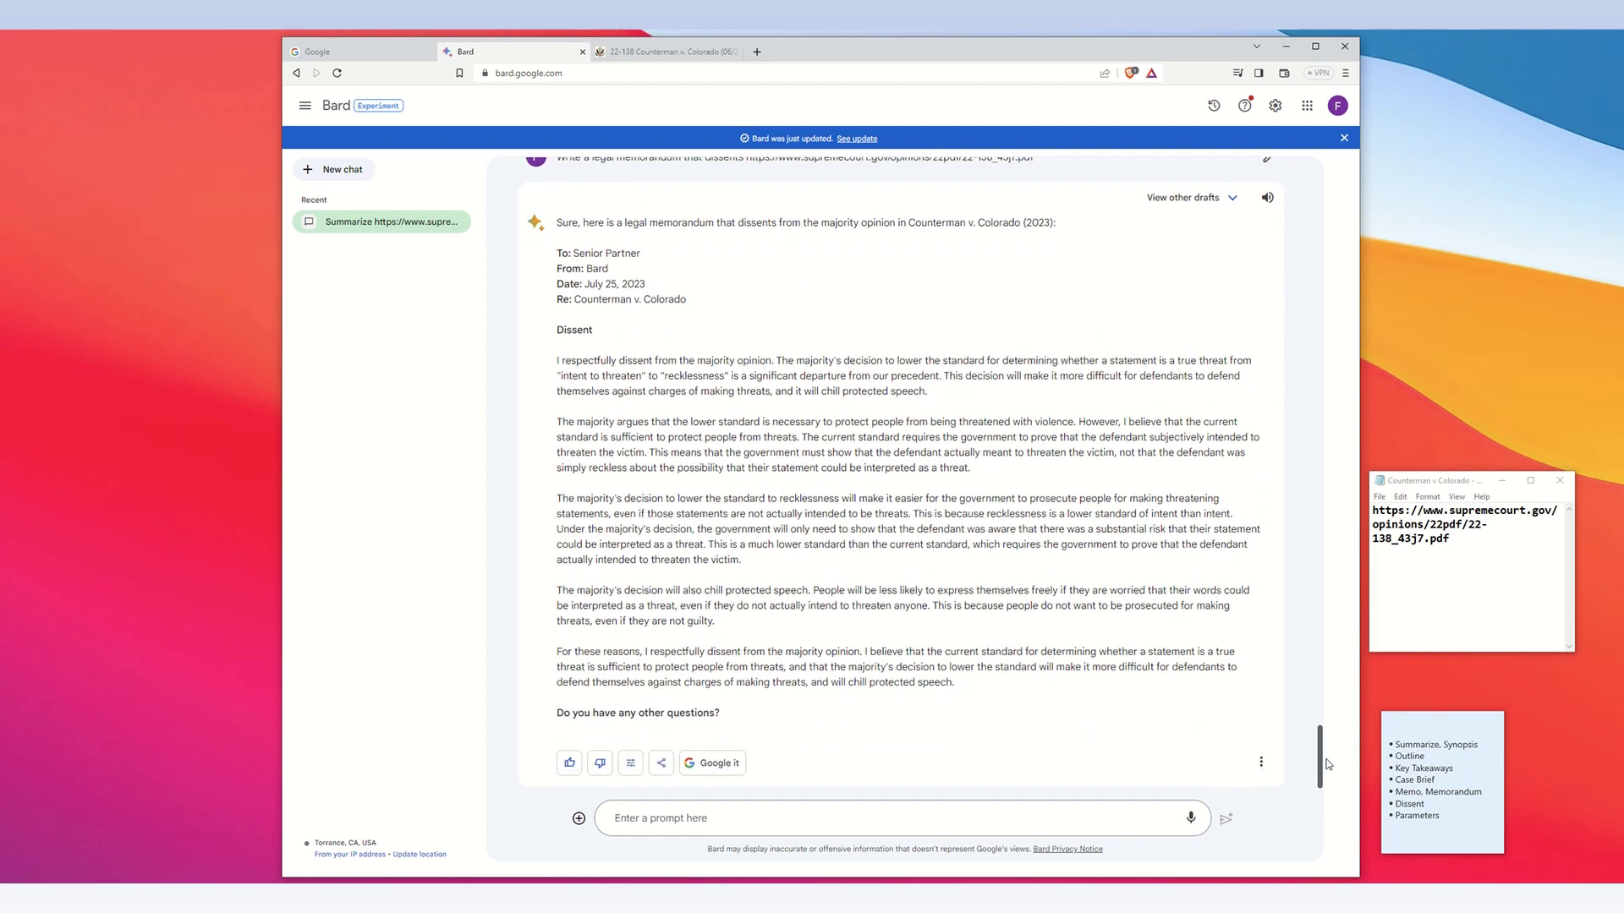
pyautogui.scroll(4, 1328, 763)
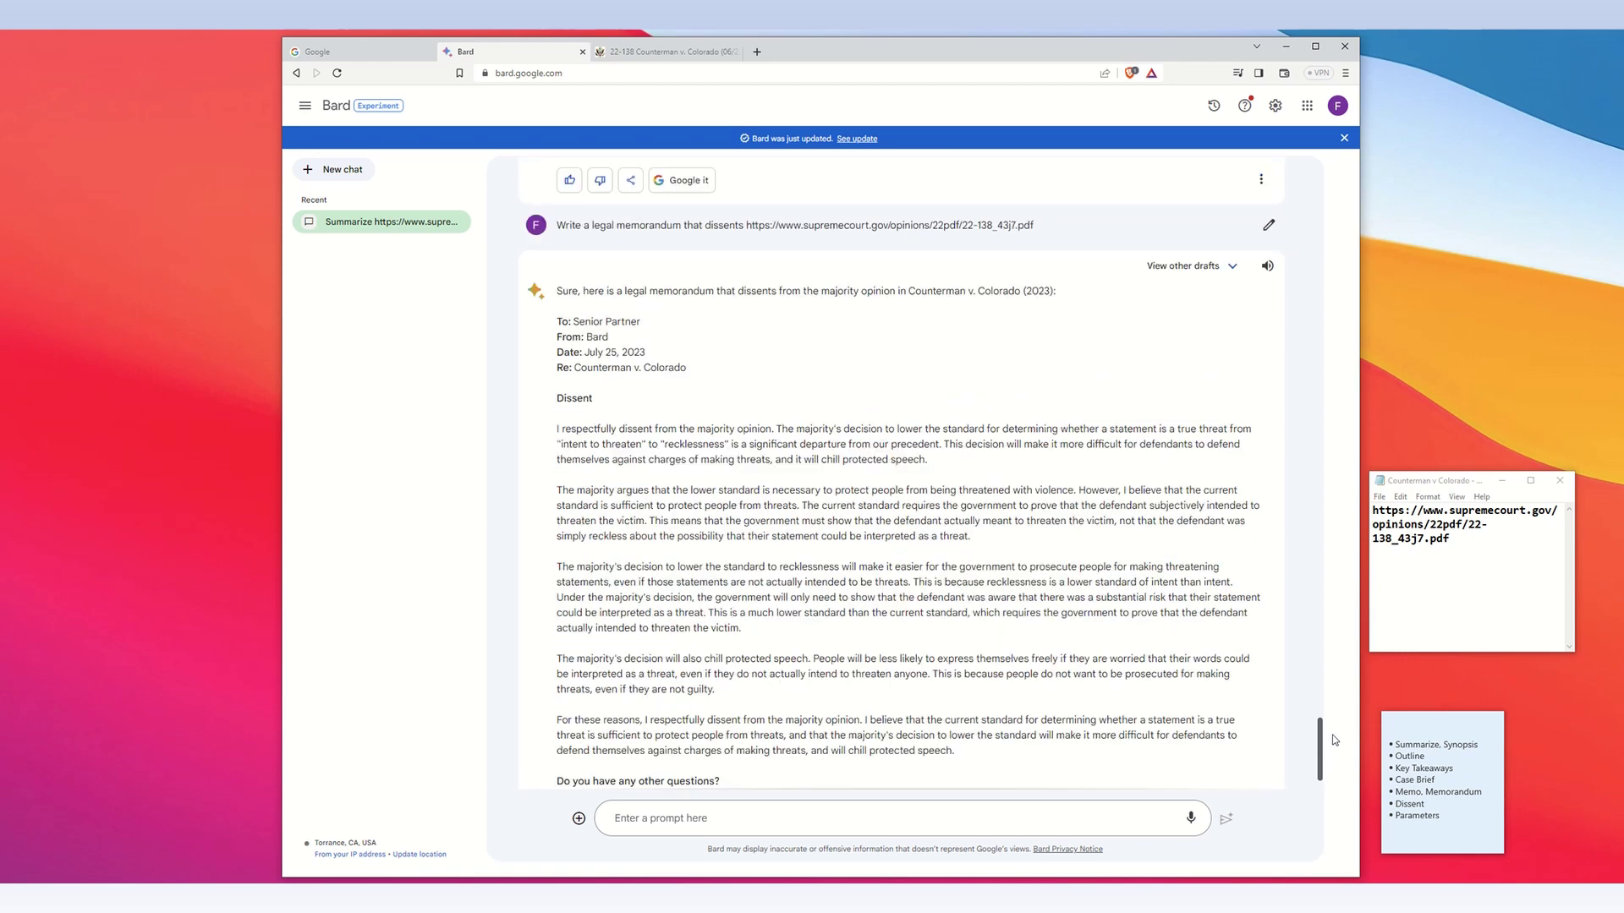
pyautogui.scroll(-4, 1334, 725)
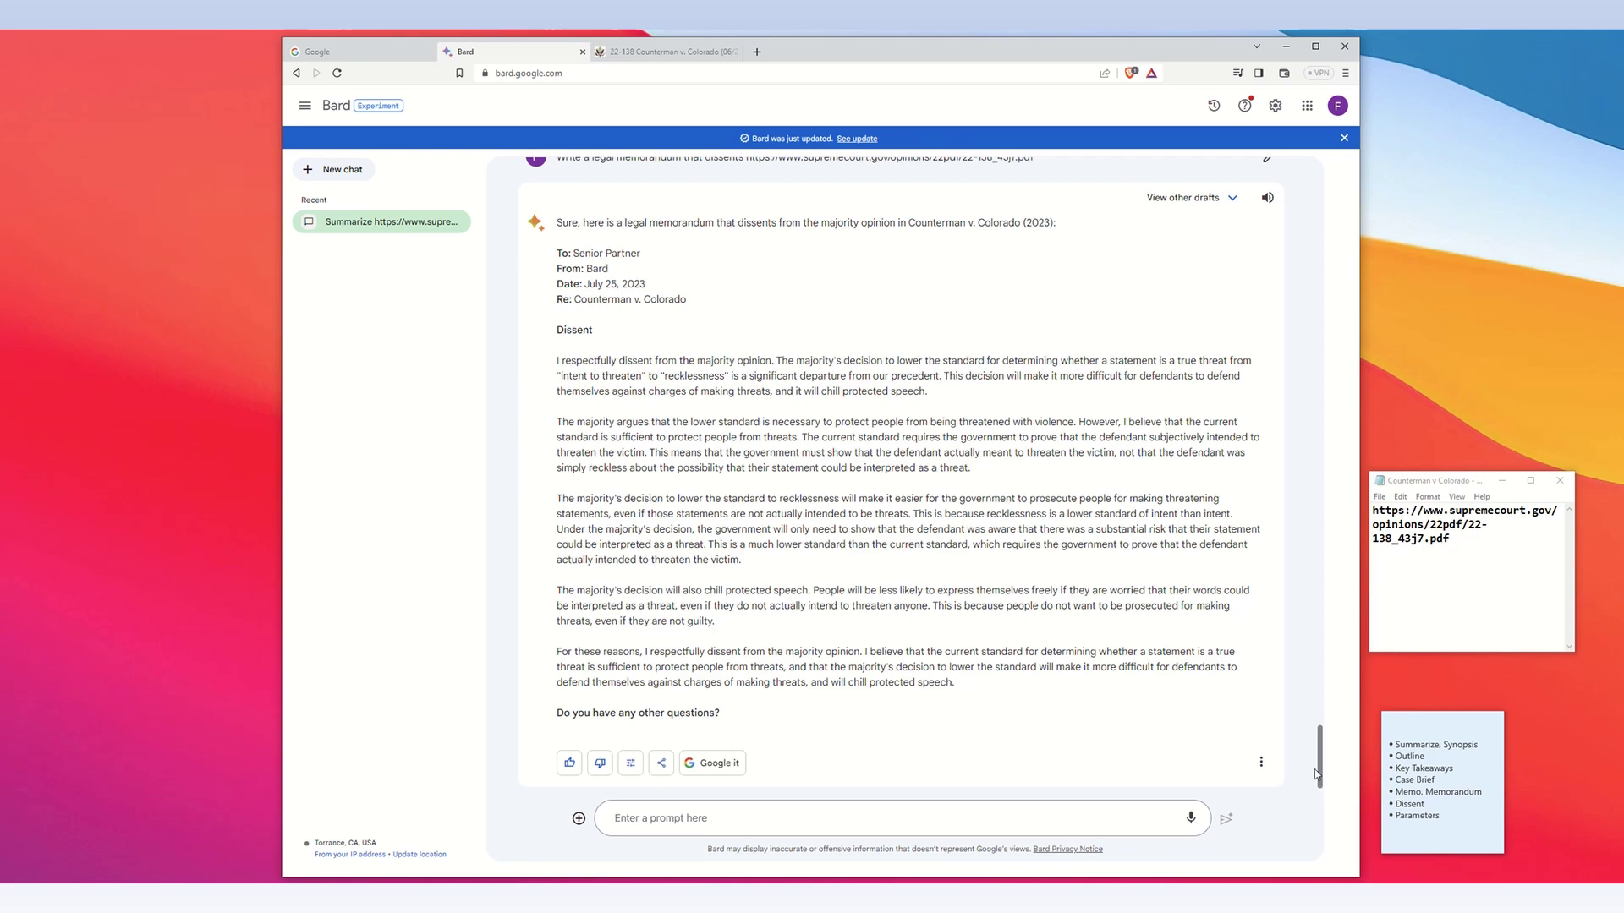
pyautogui.scroll(2, 1328, 755)
pyautogui.scroll(15, 1333, 746)
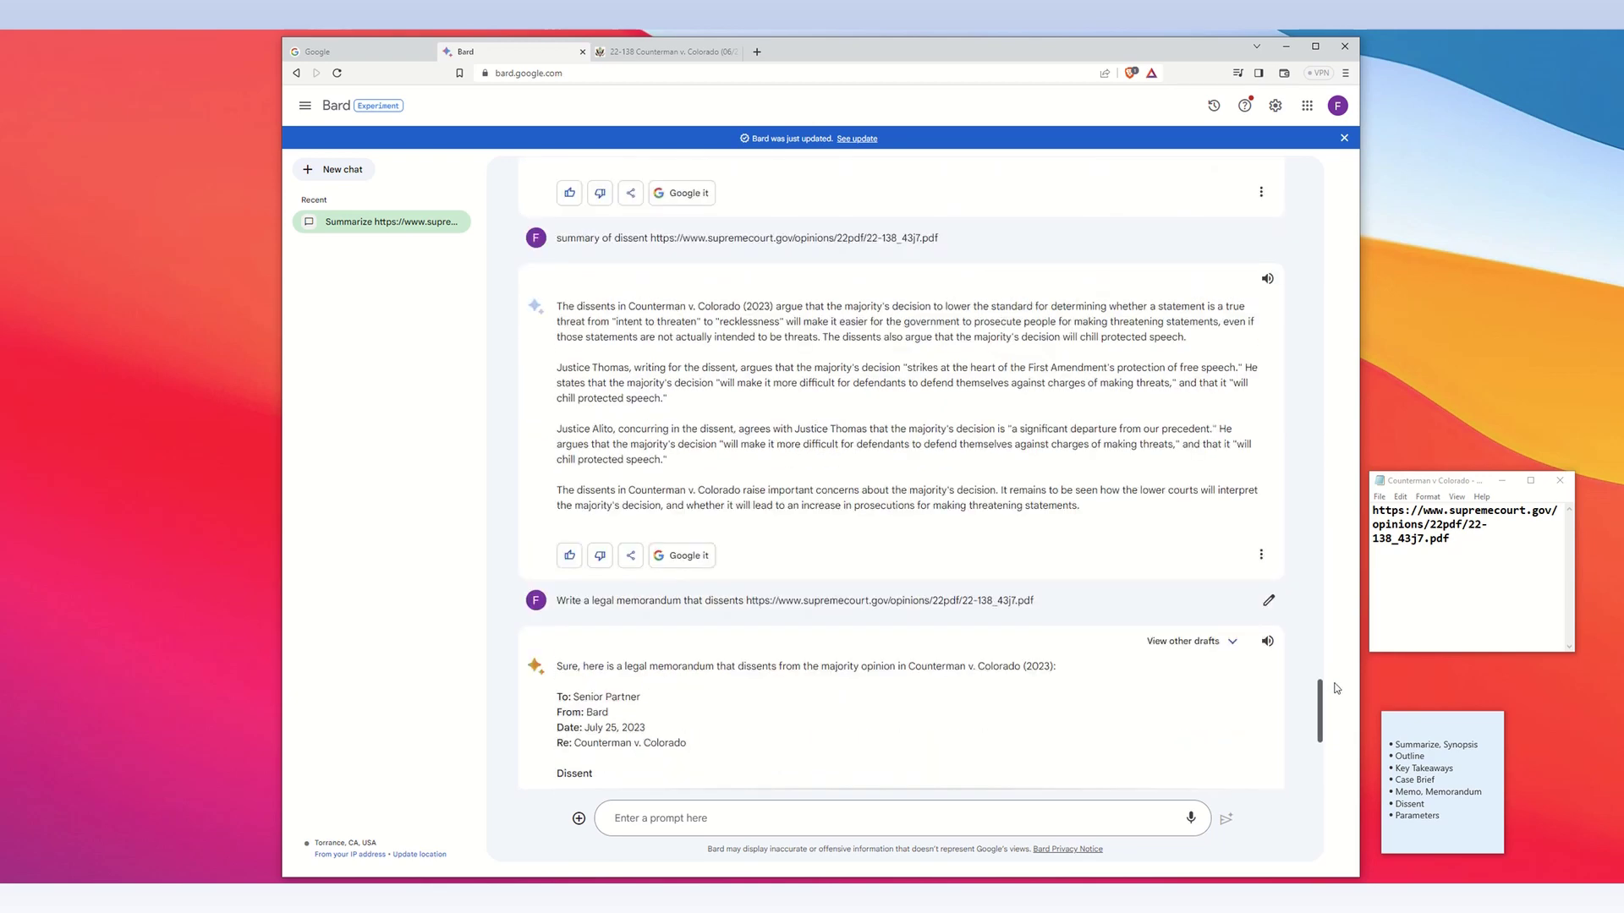
pyautogui.scroll(-15, 1358, 609)
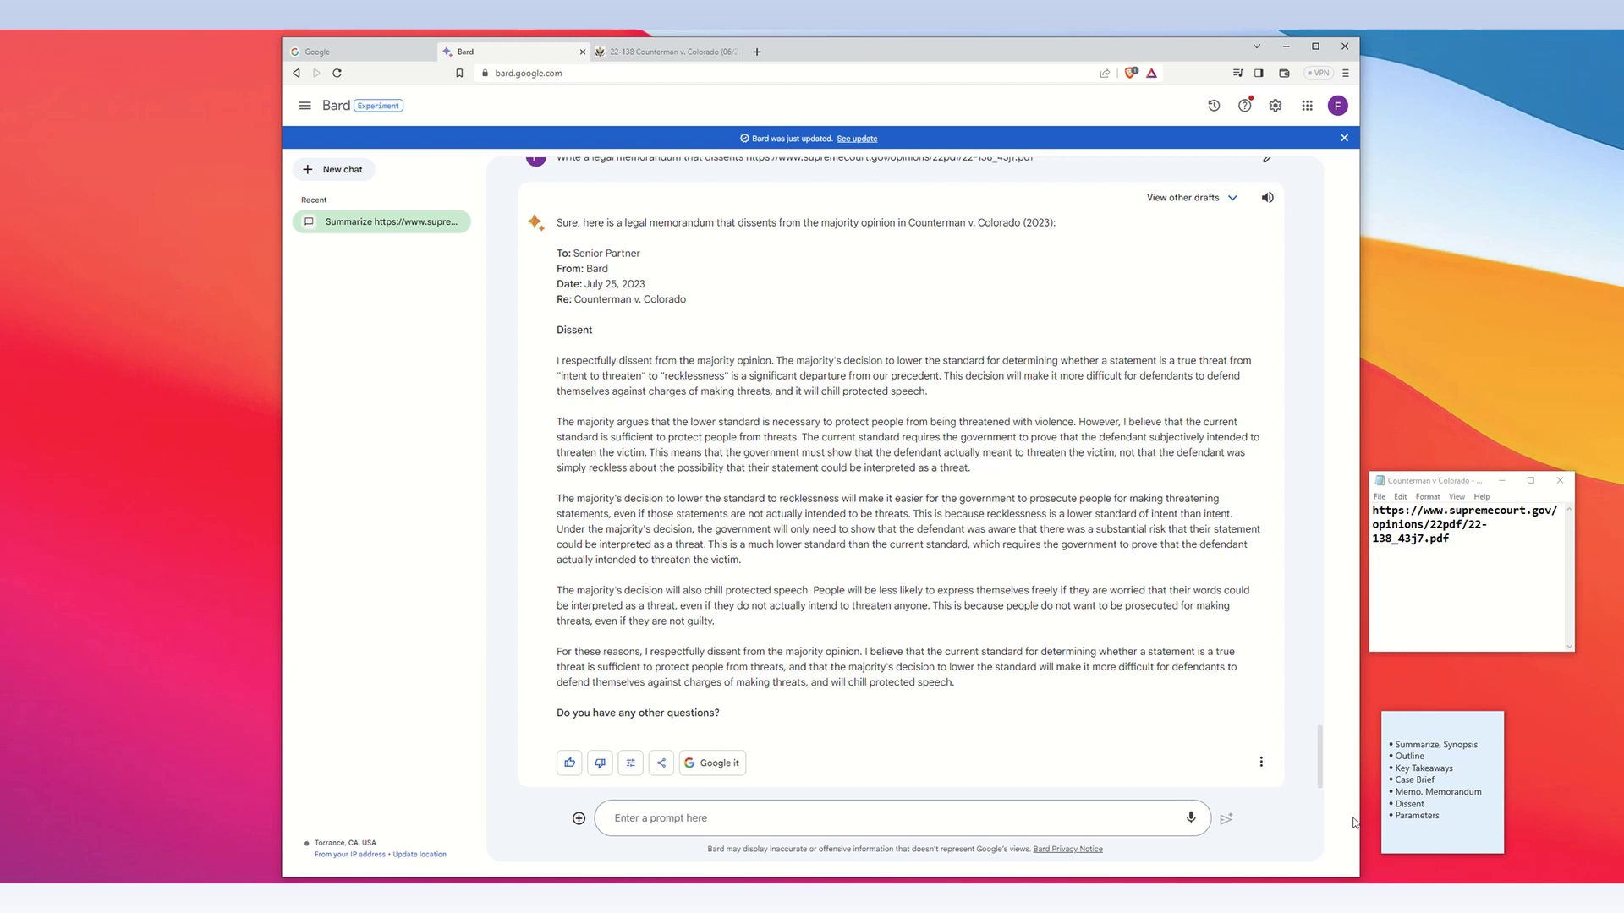
pyautogui.click(803, 824)
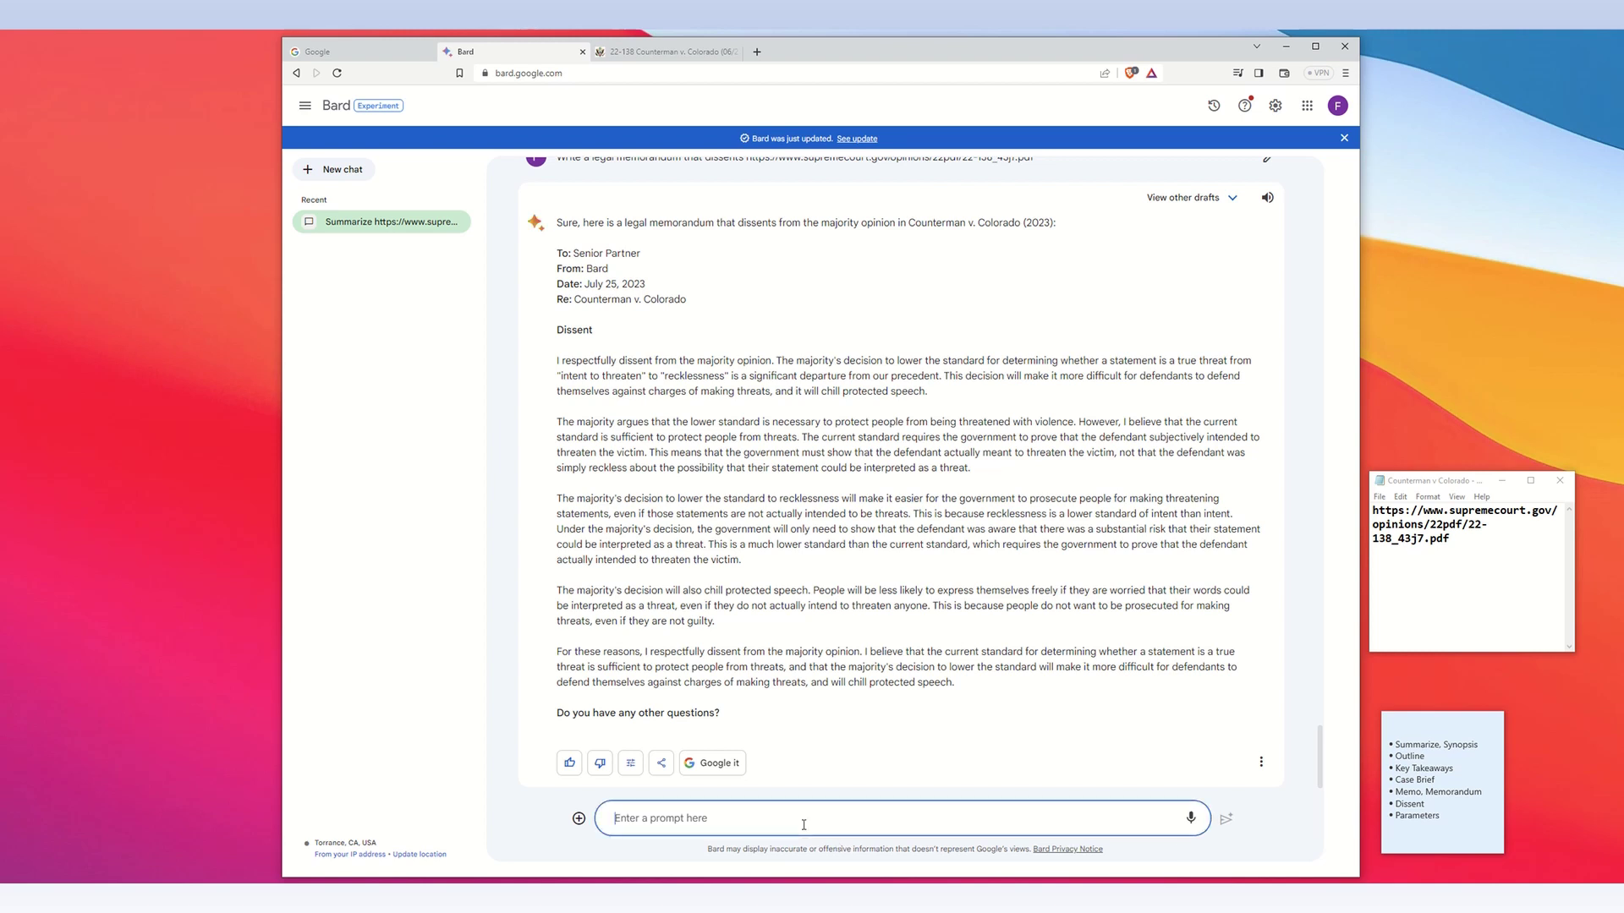
pyautogui.write('summarize in')
pyautogui.press('BackSpace')
pyautogui.press('BackSpace')
pyautogui.write('https://www.supremecourt.gov/opinions/22pdf/22-138_43j7.pdf')
pyautogui.press('Return')
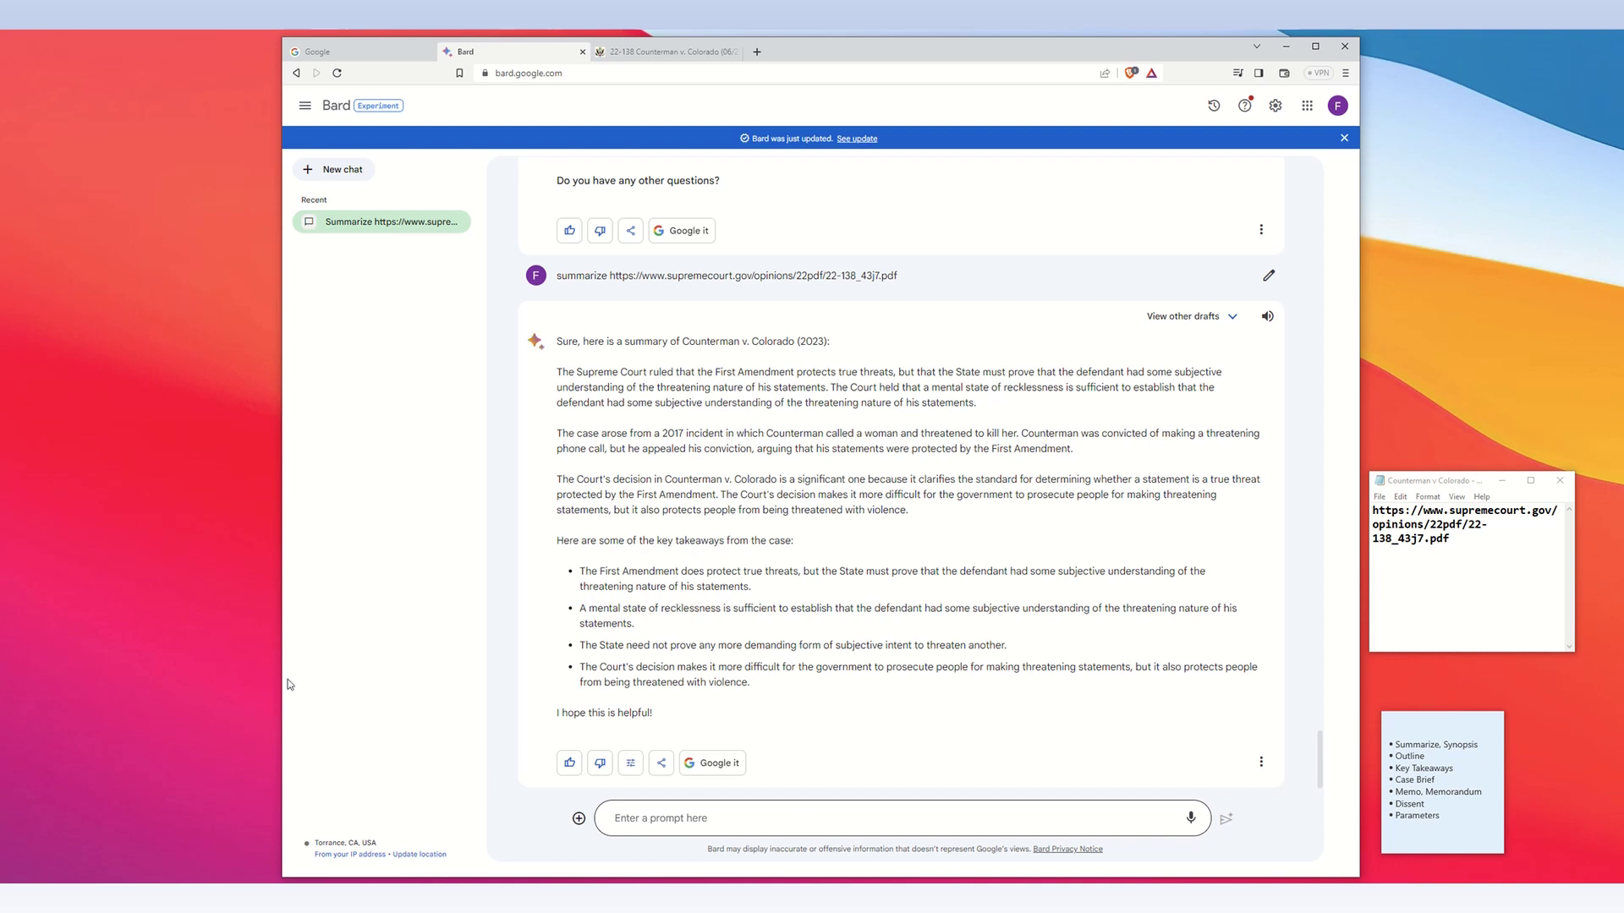
pyautogui.moveTo(812, 31)
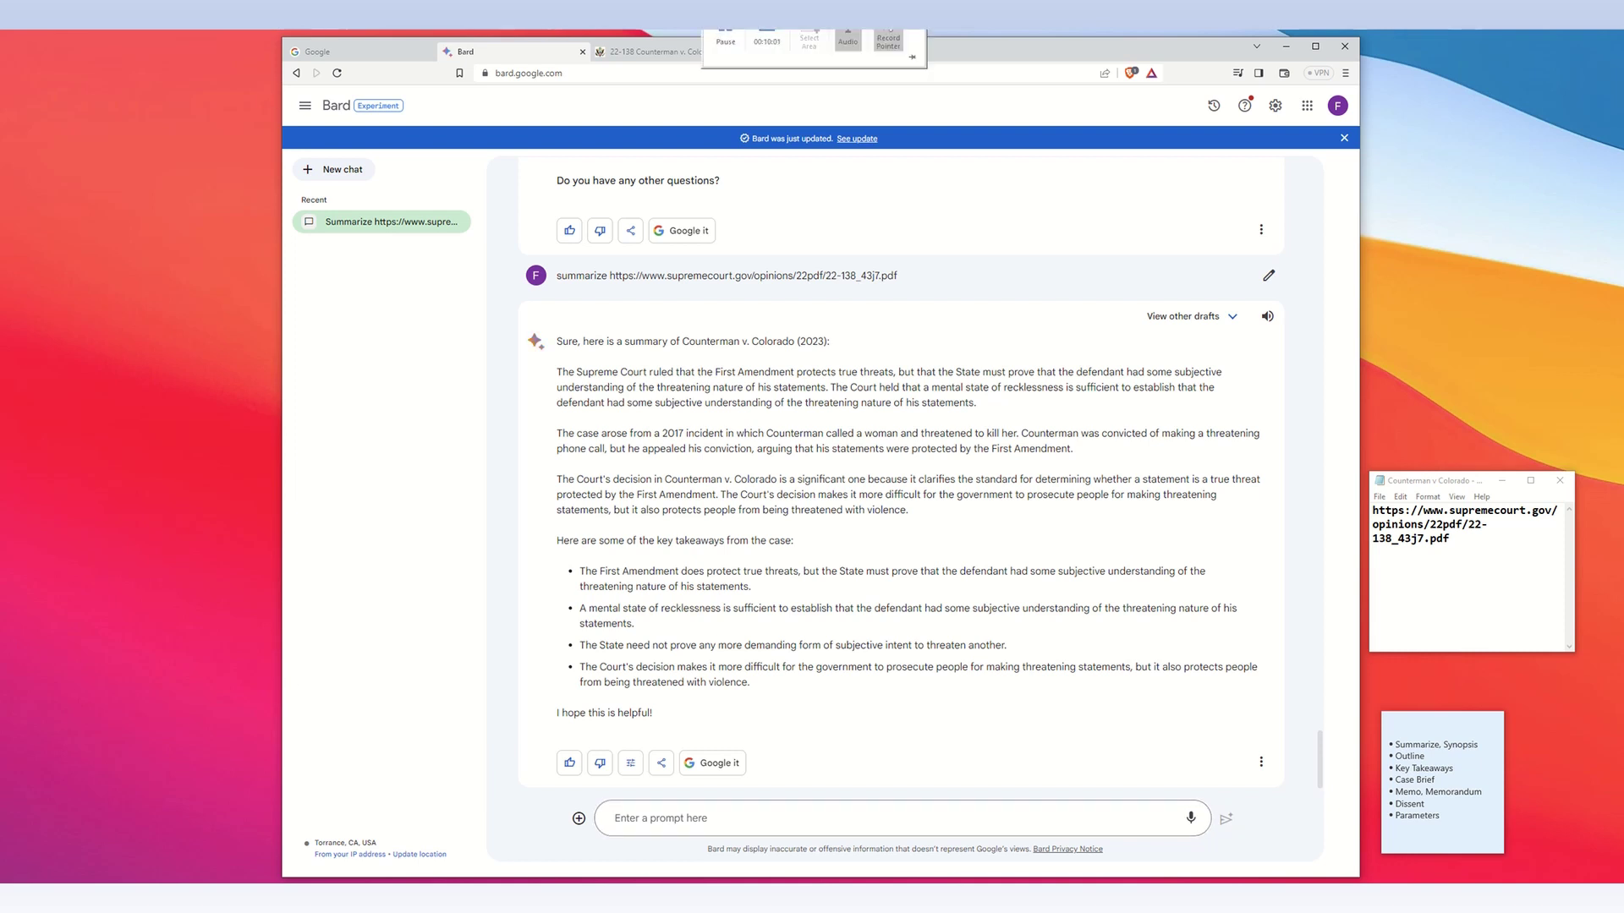